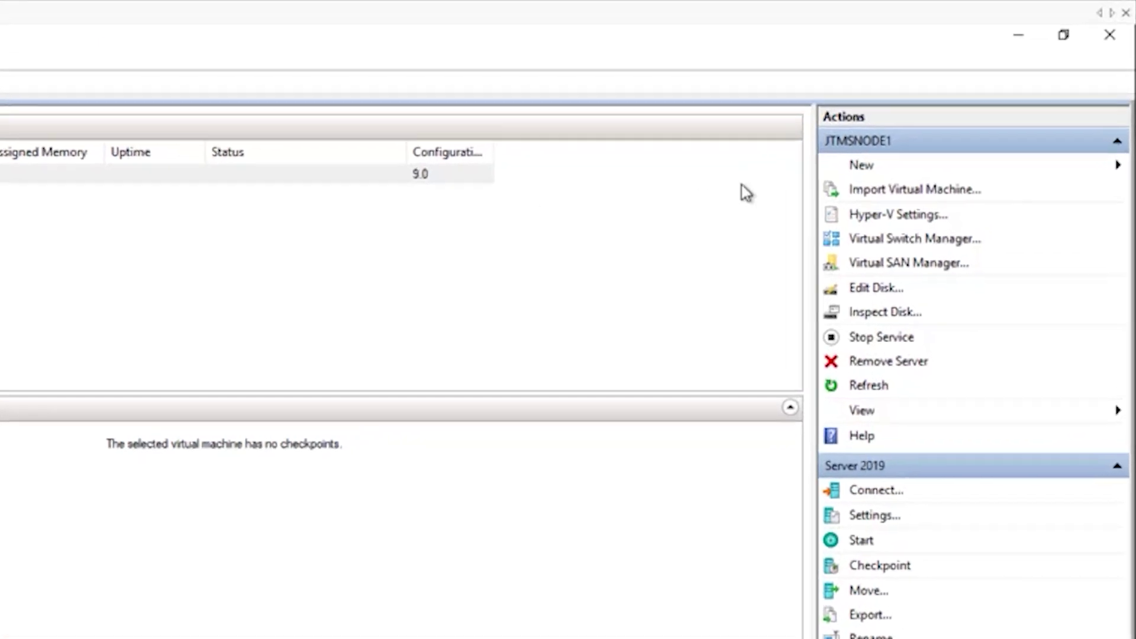
# Step: Begin creating a new virtual machine on JTMSNODE1 and name it Test, using the default storage location
pyautogui.click(862, 167)
pyautogui.click(1003, 170)
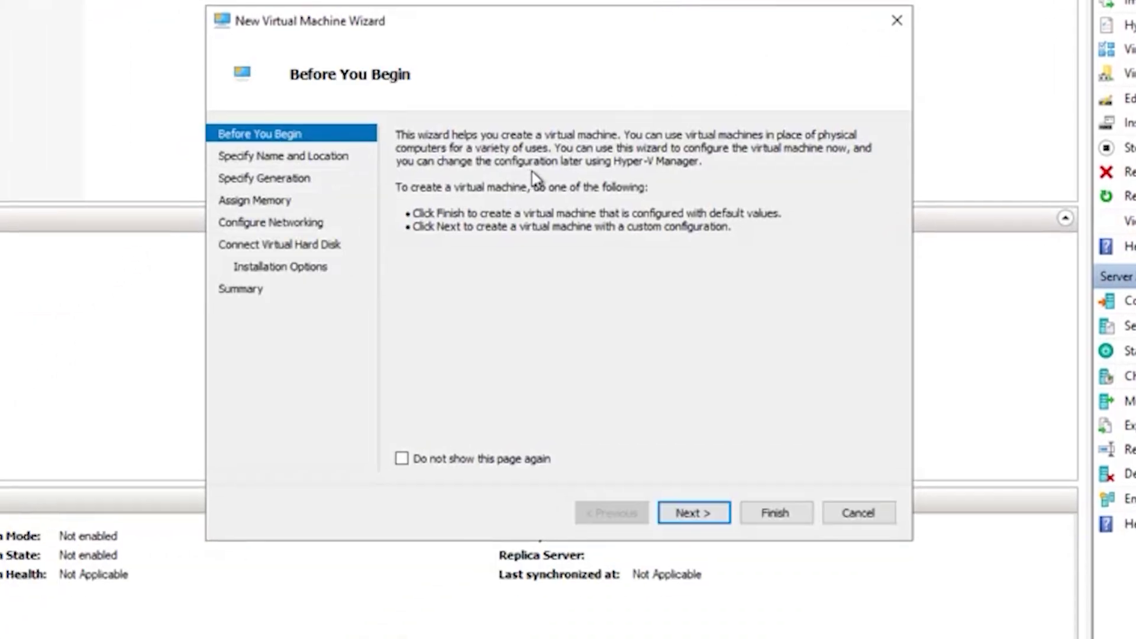
pyautogui.click(703, 517)
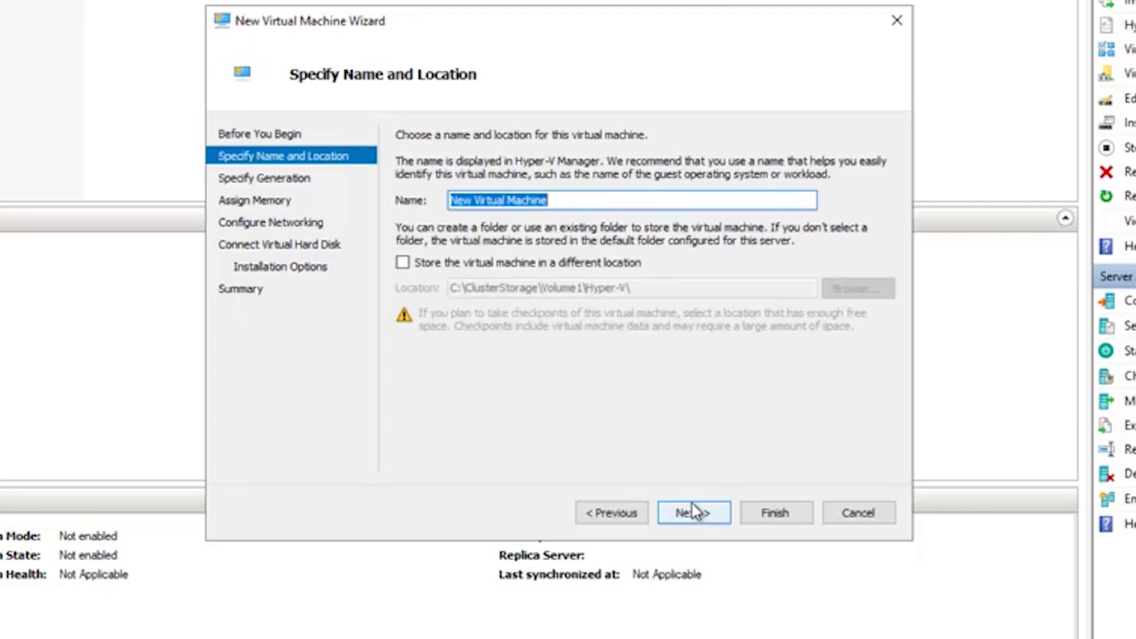
pyautogui.write('Test')
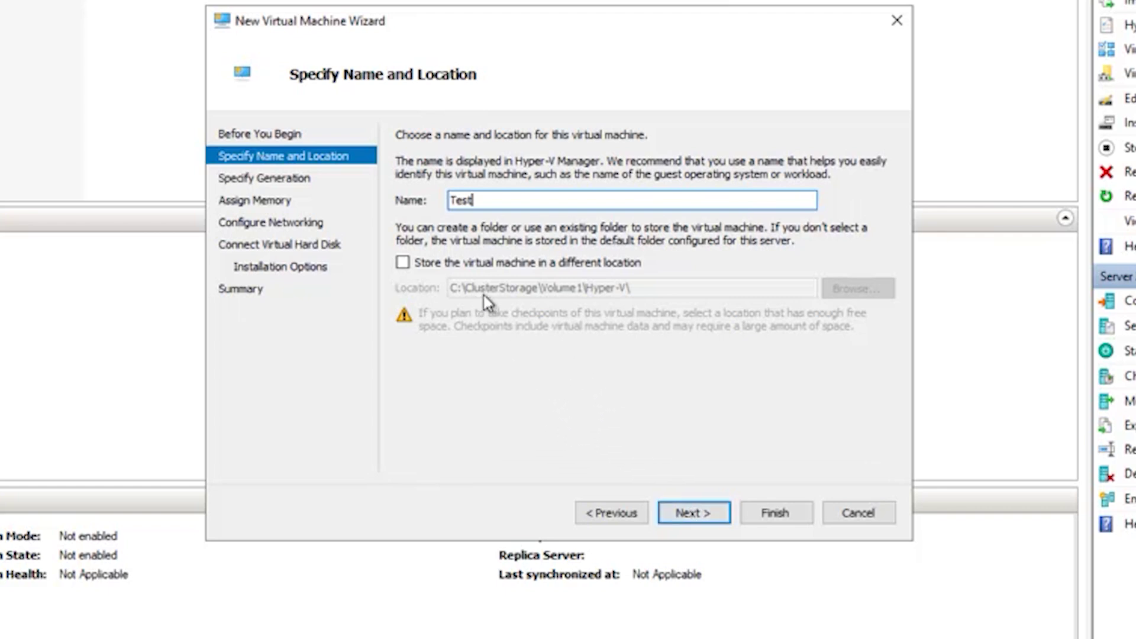
pyautogui.click(704, 524)
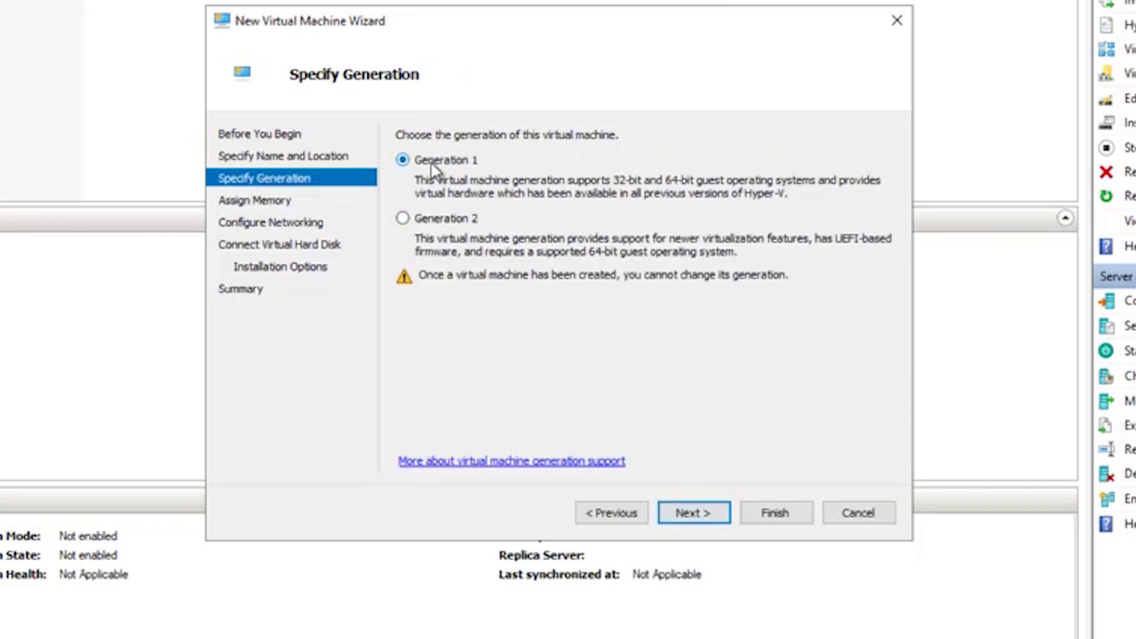
# Step: Choose Generation 2 for the virtual machine and assign 2048 MB of startup memory with Dynamic Memory enabled
pyautogui.click(415, 221)
pyautogui.click(688, 517)
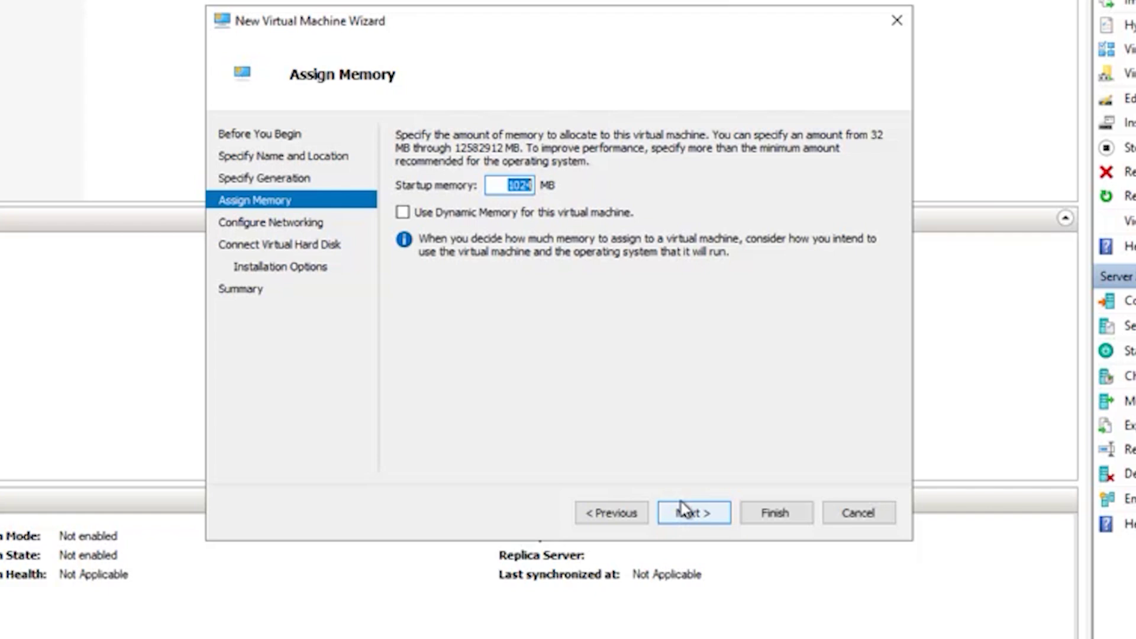
pyautogui.write('2048')
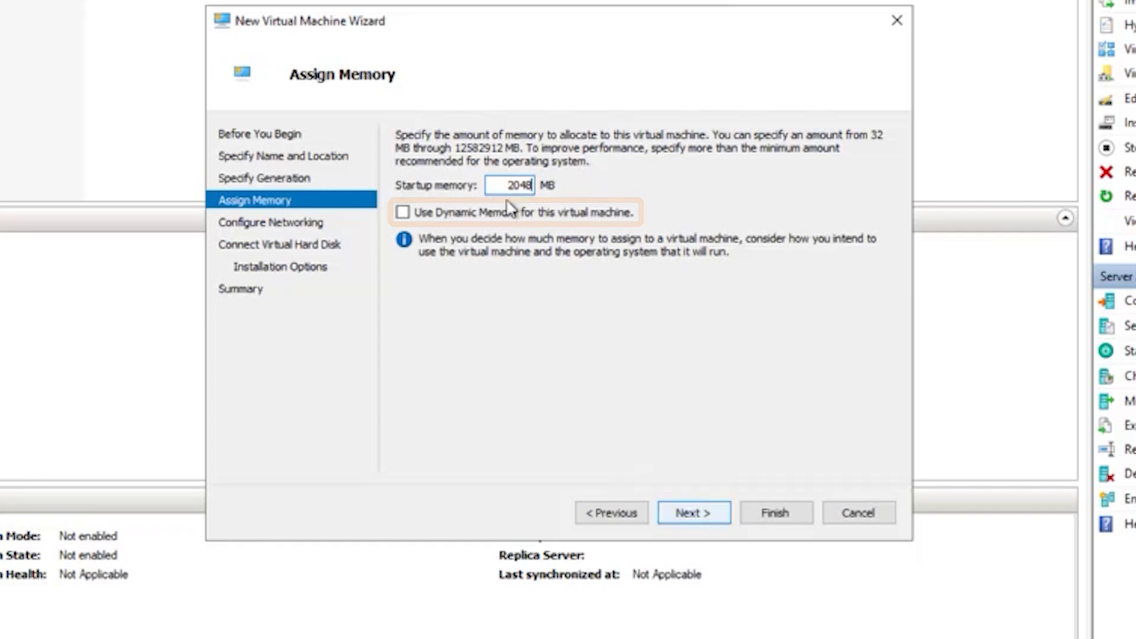
pyautogui.click(402, 213)
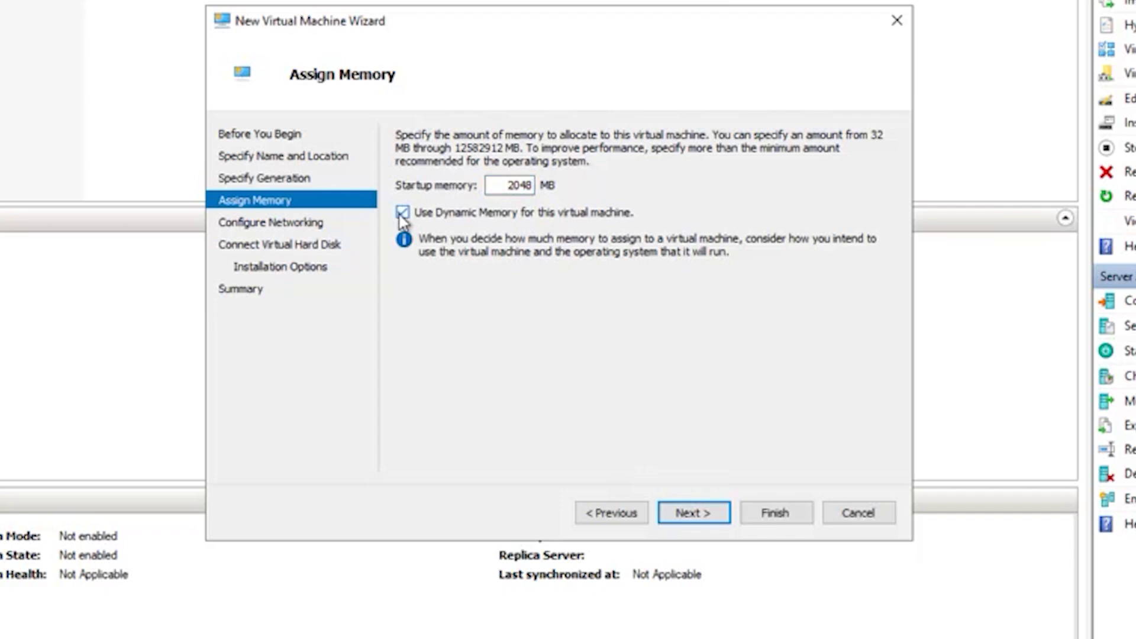
pyautogui.click(696, 515)
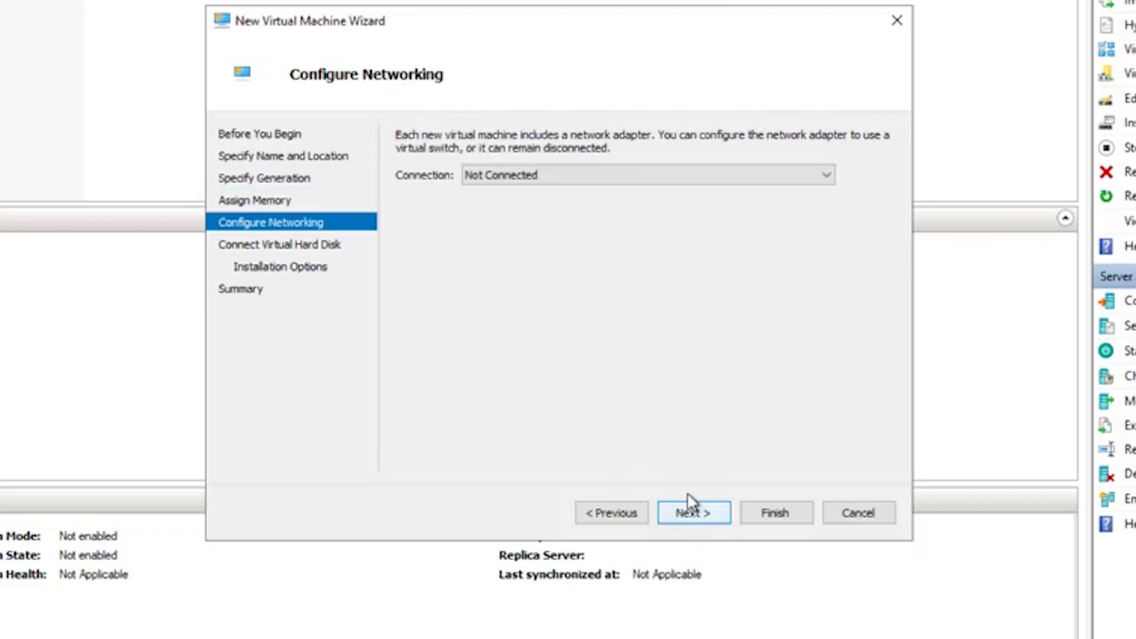
# Step: Connect the virtual machine's network adapter to the HyperV Network switch
pyautogui.click(534, 178)
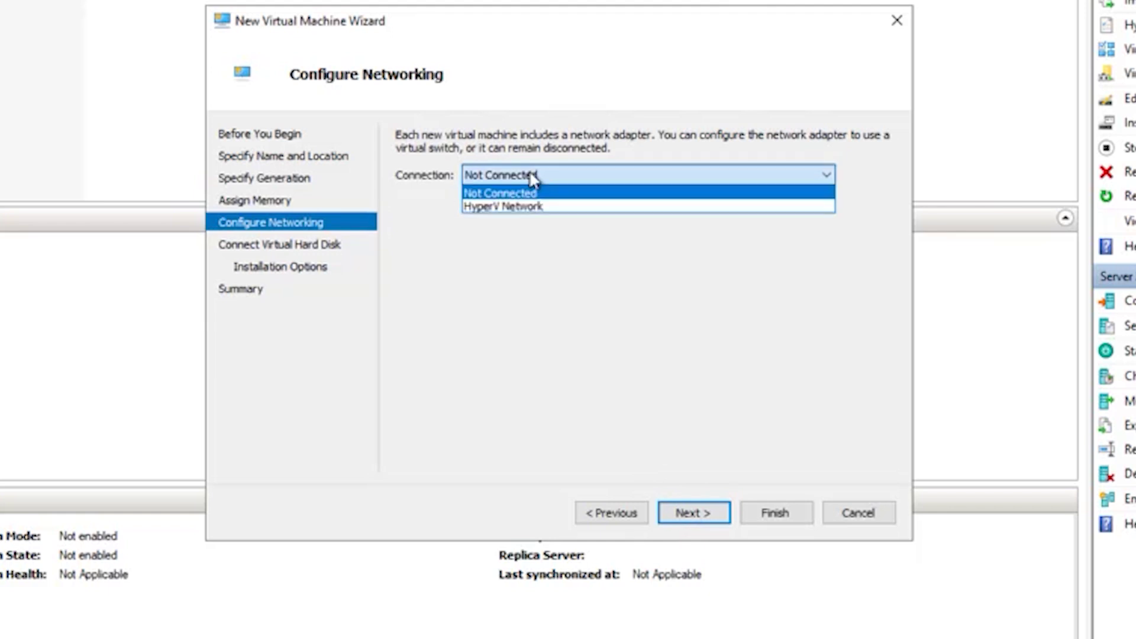
pyautogui.click(508, 208)
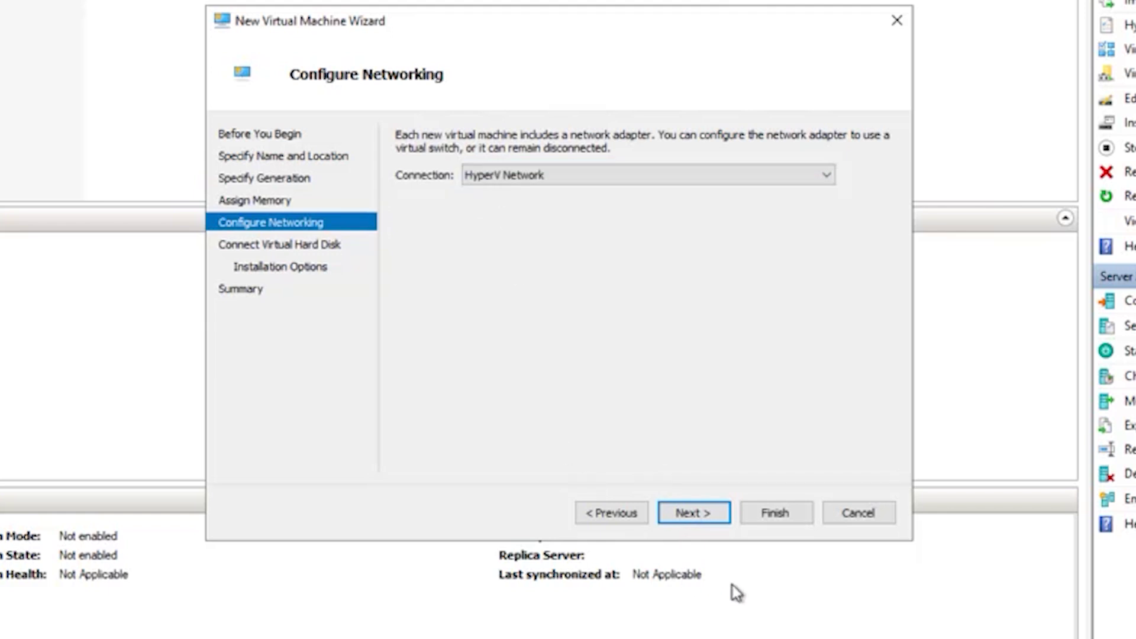
pyautogui.click(688, 515)
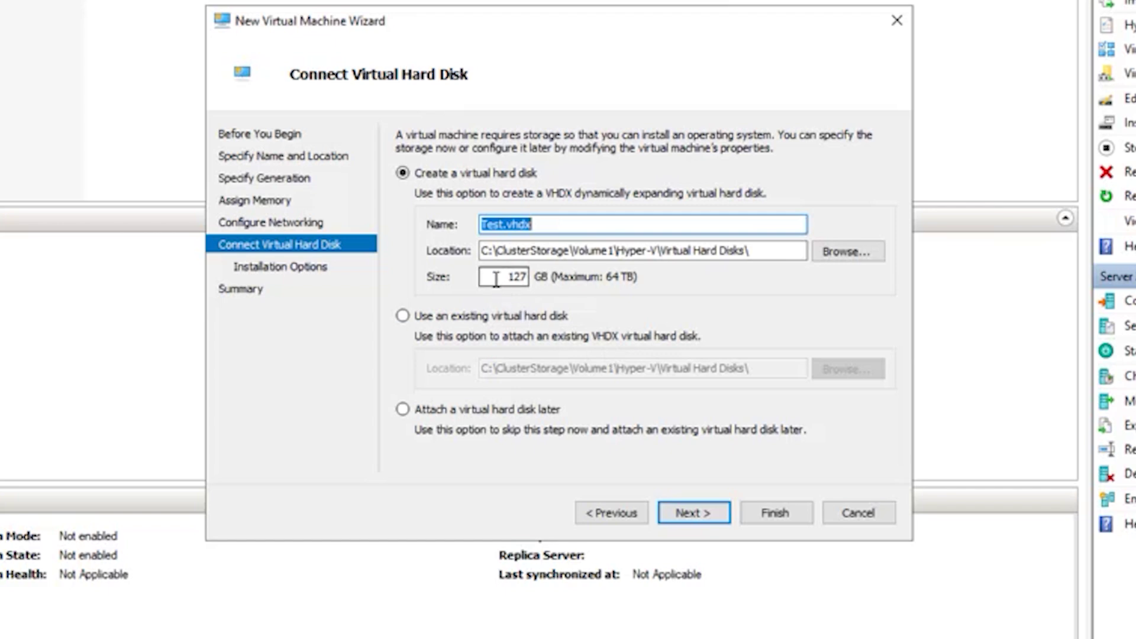
# Step: Set the size of the new Test.vhdx virtual hard disk to 40 GB
pyautogui.moveTo(508, 278); pyautogui.dragTo(548, 281)
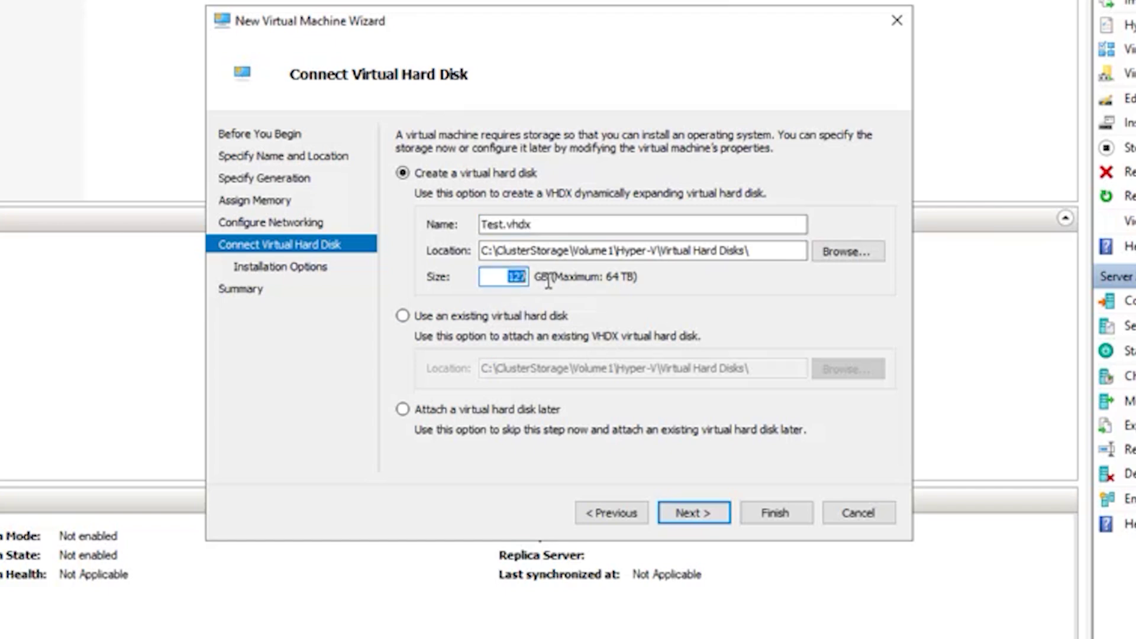
pyautogui.write('40')
pyautogui.click(692, 516)
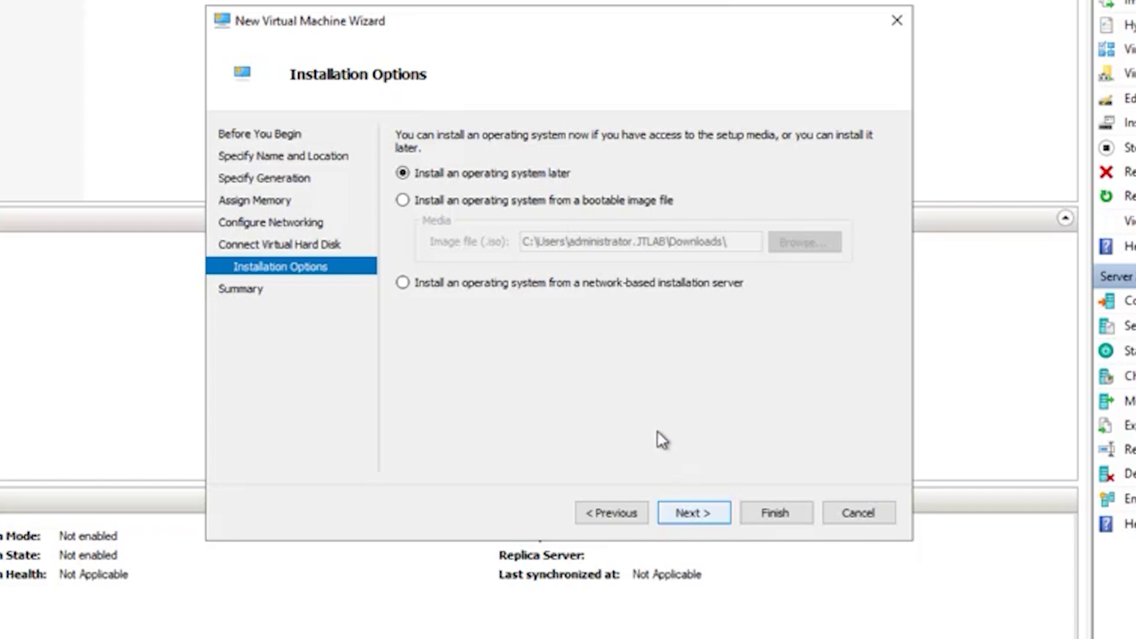
# Step: Choose installation from a bootable image file and select the Windows_Server_2019 ISO in Downloads
pyautogui.click(434, 210)
pyautogui.click(817, 247)
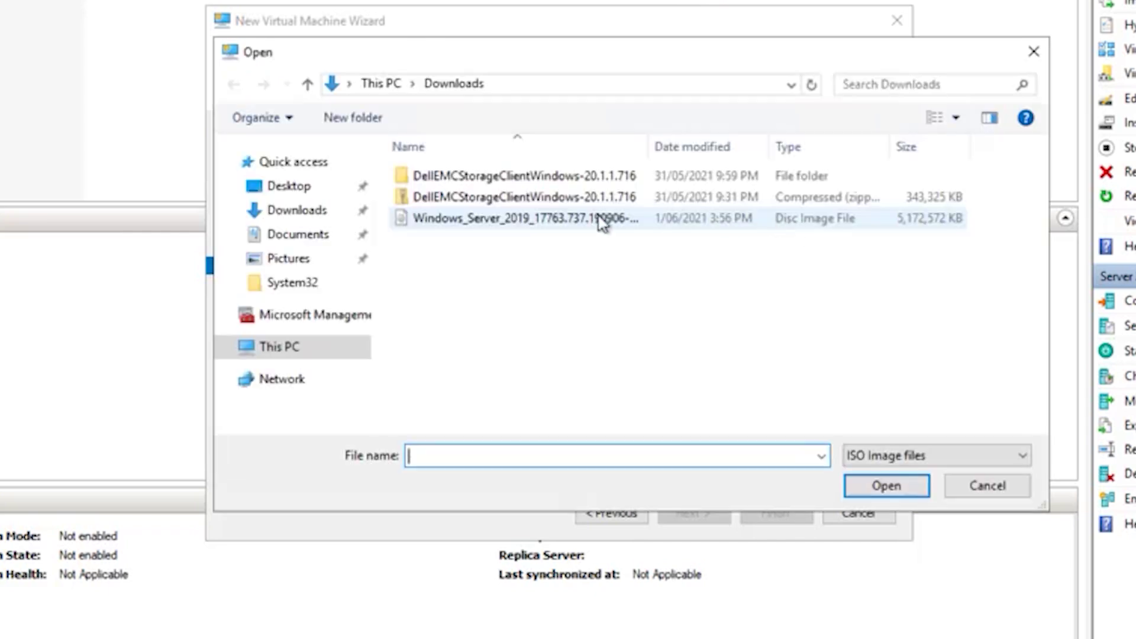
pyautogui.click(536, 219)
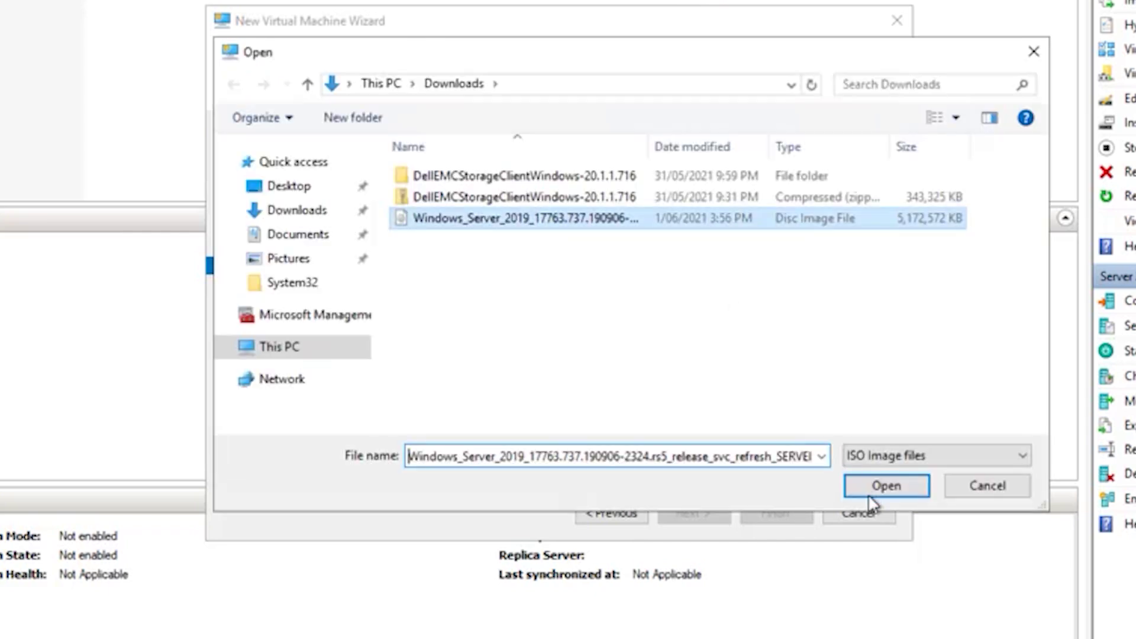
pyautogui.click(874, 489)
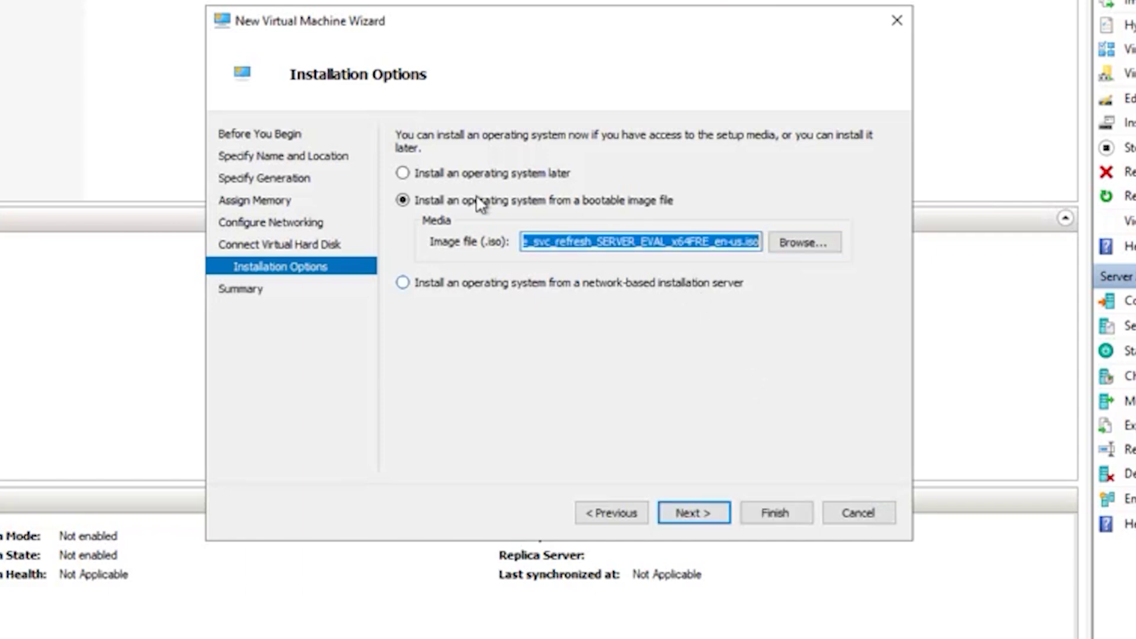
# Step: Choose the option to install an operating system later and finish creating the virtual machine
pyautogui.click(438, 178)
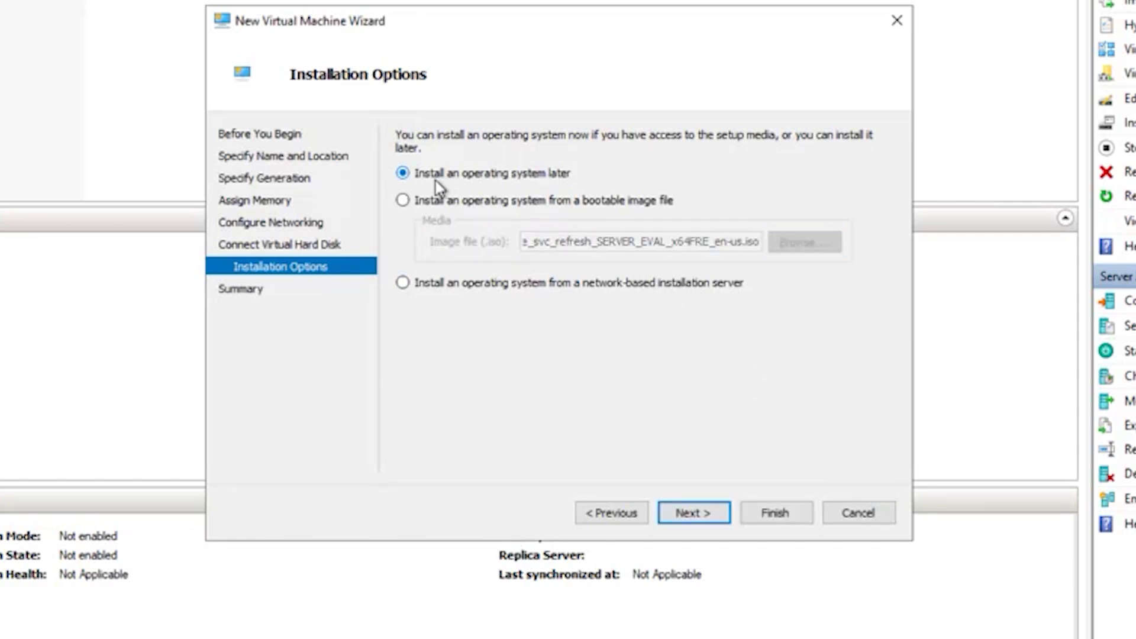
pyautogui.click(696, 512)
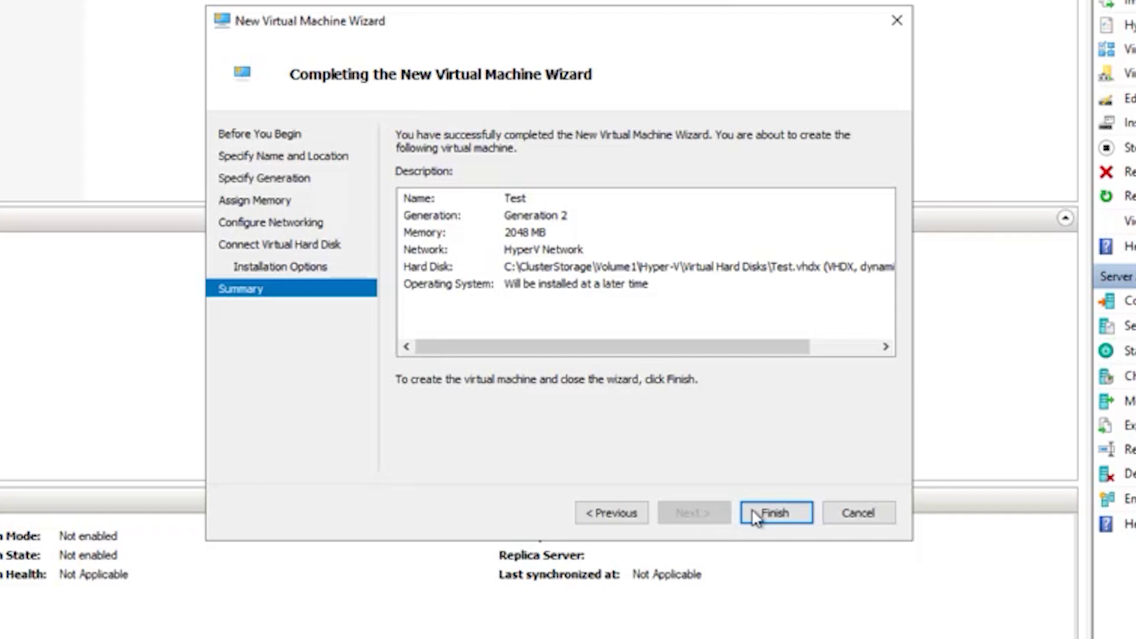
pyautogui.click(768, 517)
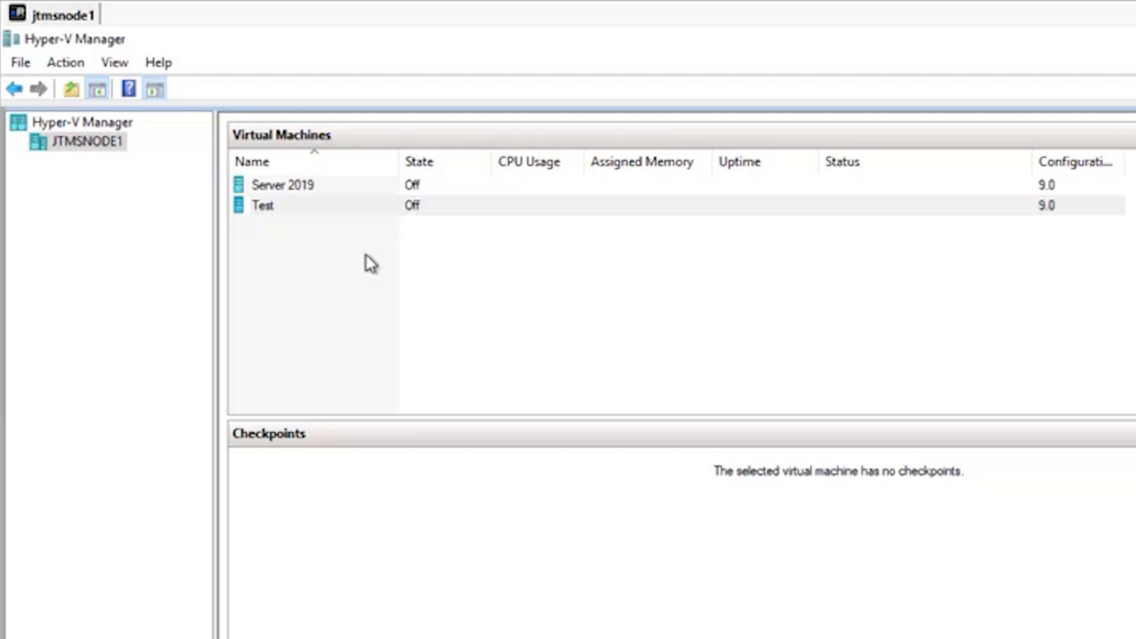
# Step: Connect to the Test virtual machine and start it
pyautogui.click(341, 201)
pyautogui.press('F2')
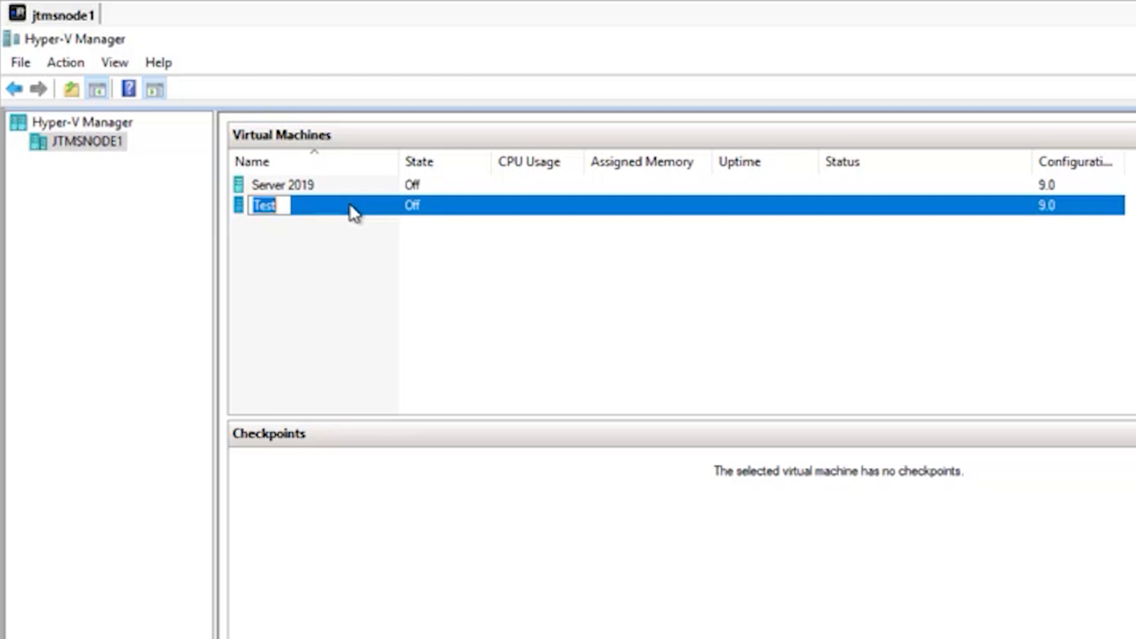
pyautogui.rightClick(391, 200)
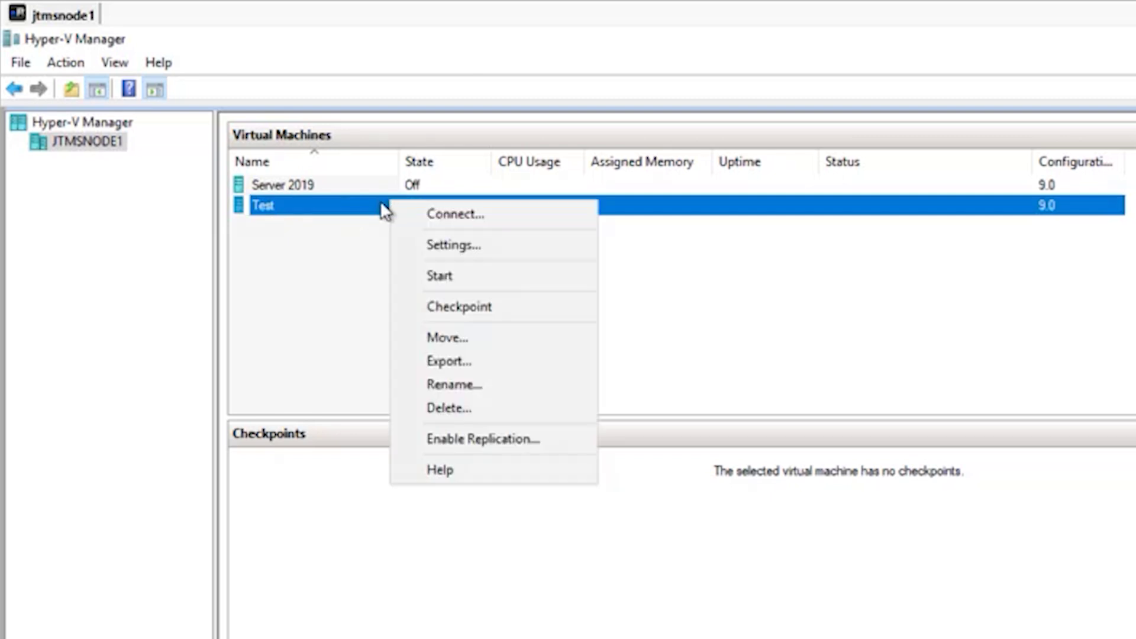
pyautogui.click(456, 214)
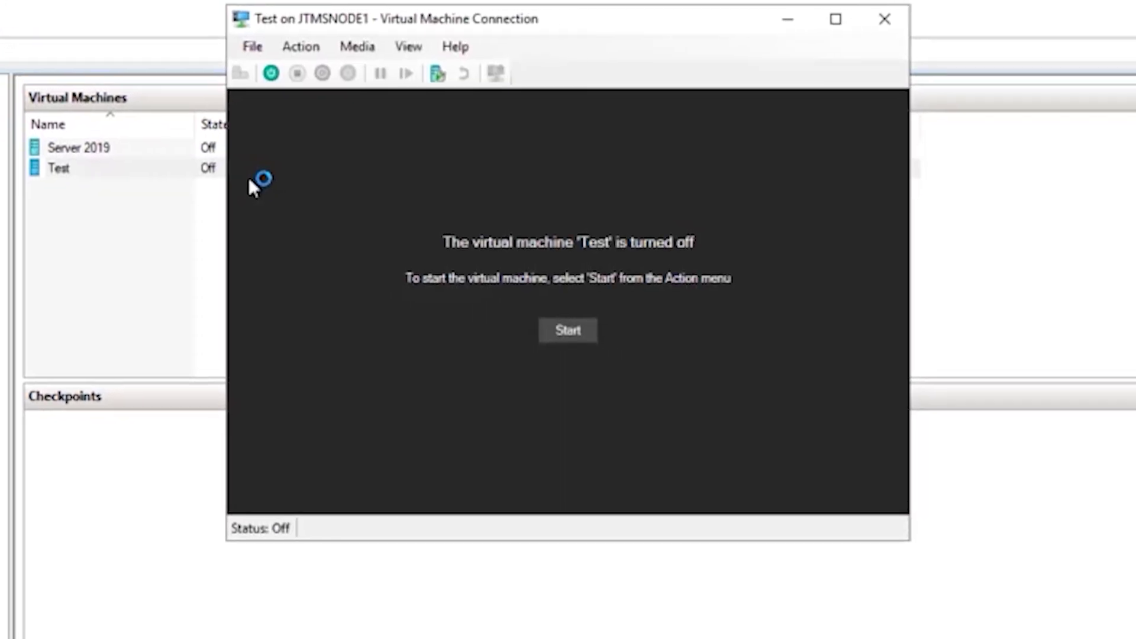
pyautogui.click(310, 49)
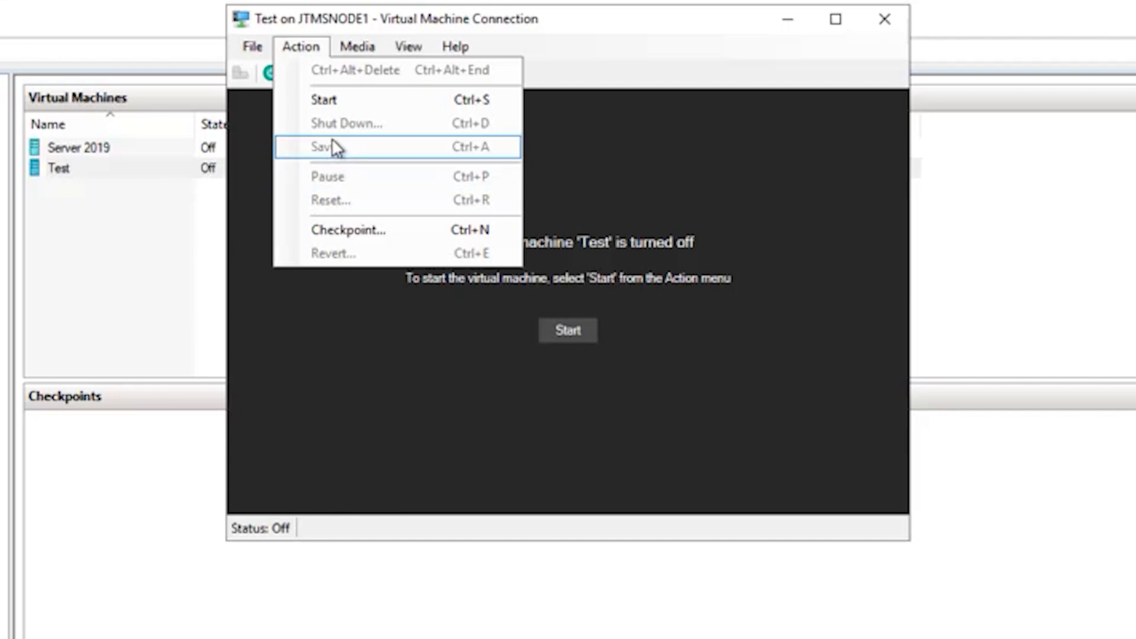
pyautogui.click(332, 100)
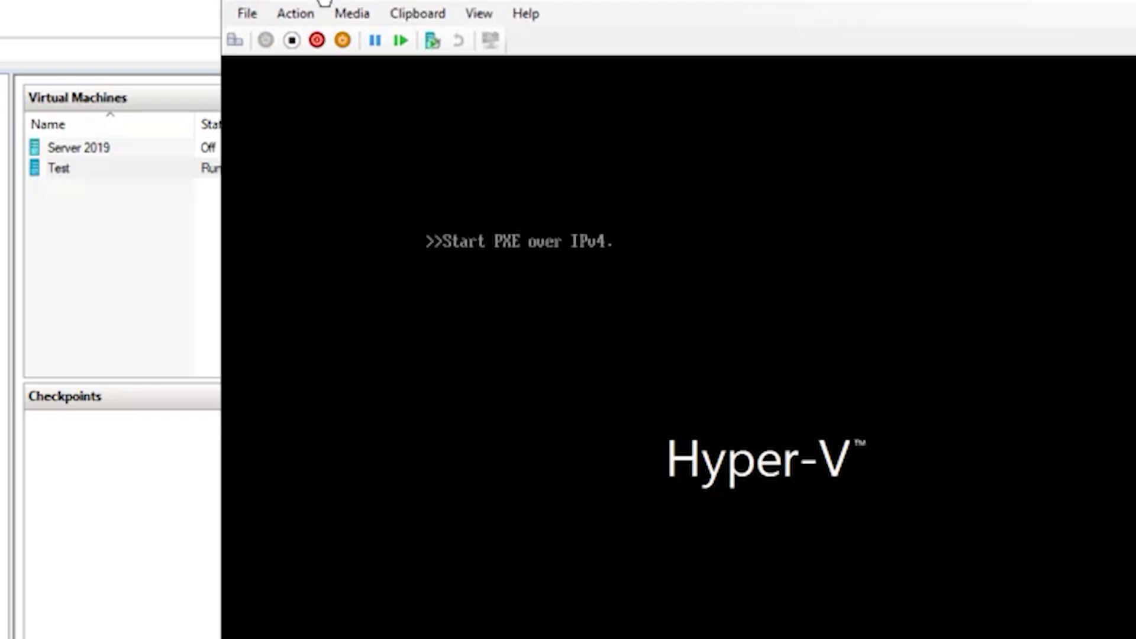
pyautogui.click(293, 32)
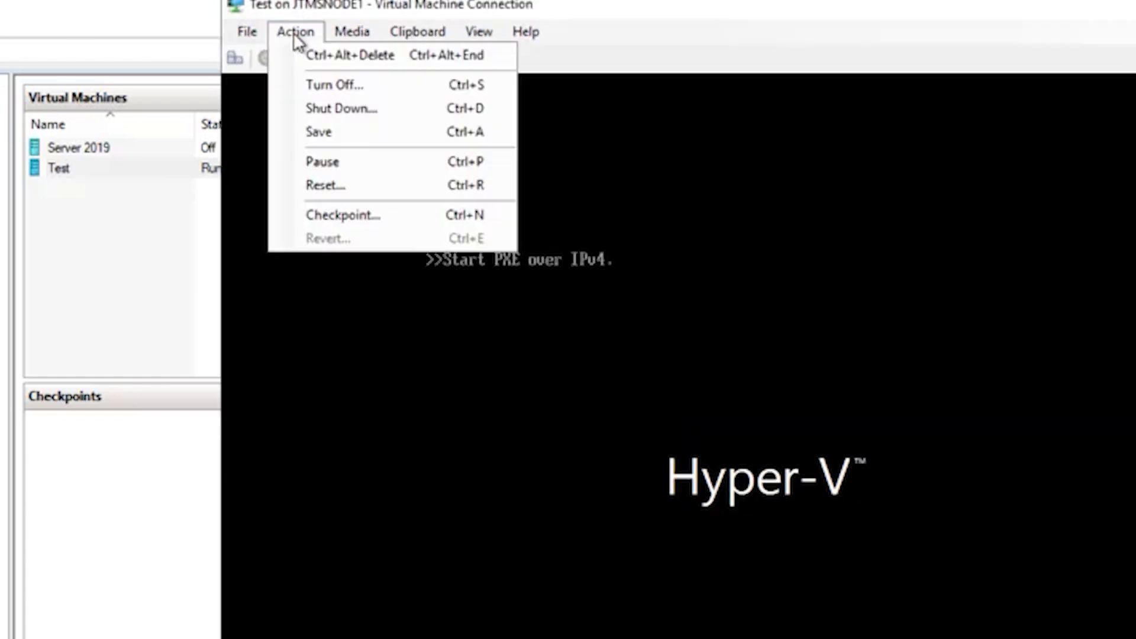
pyautogui.click(338, 81)
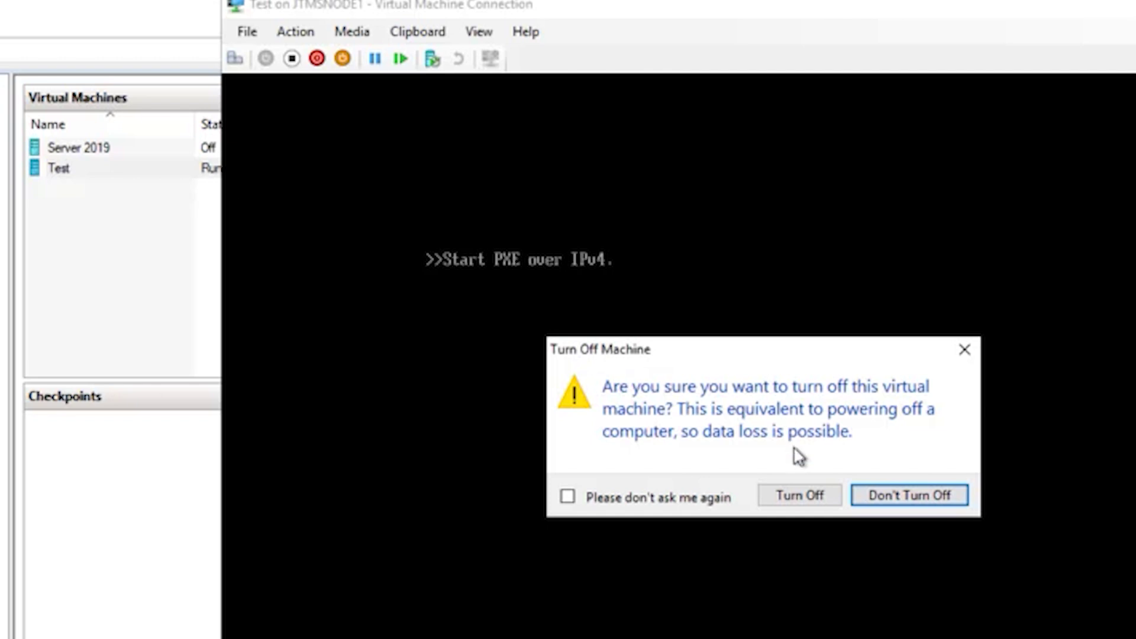
pyautogui.click(886, 500)
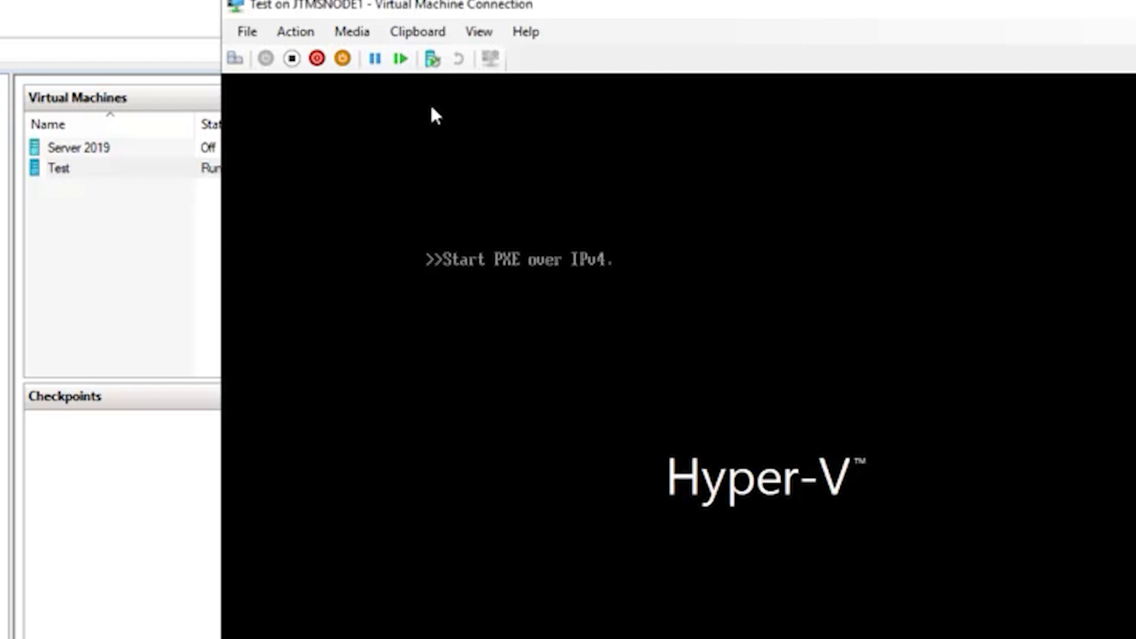
pyautogui.click(293, 37)
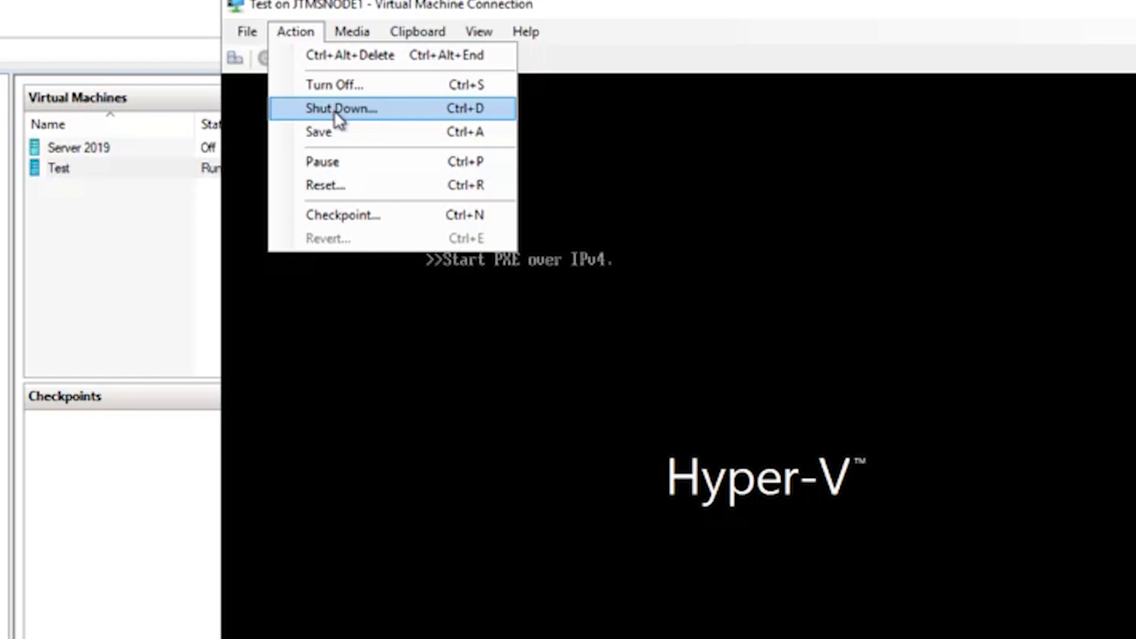
pyautogui.click(335, 188)
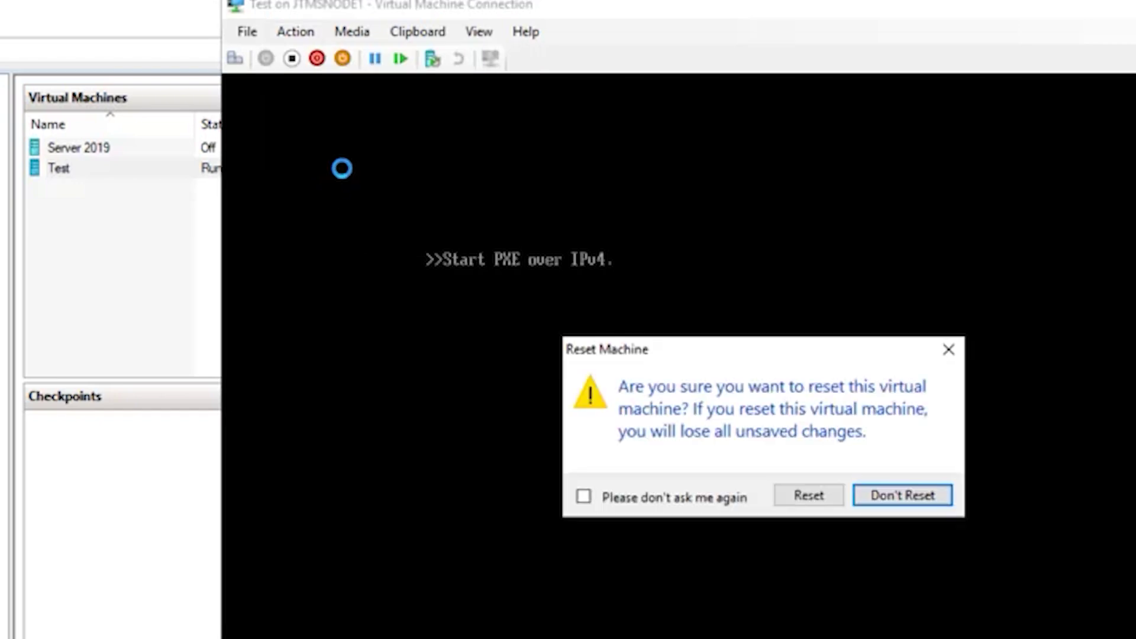
pyautogui.click(896, 500)
# Step: Pause the running Test virtual machine and resume it
pyautogui.click(293, 32)
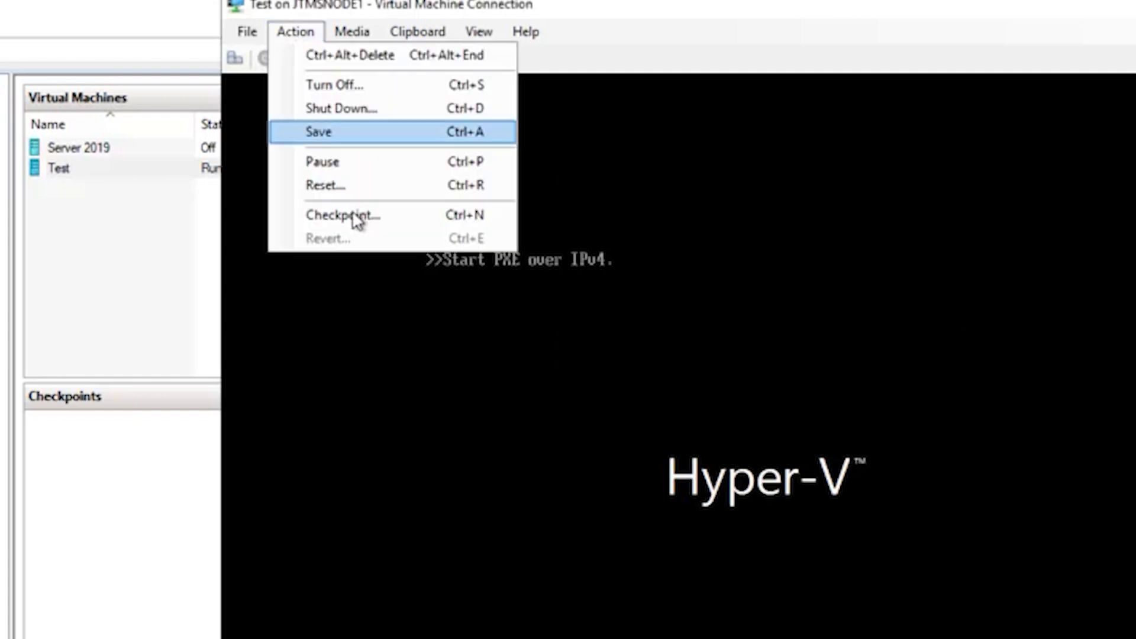
pyautogui.click(325, 164)
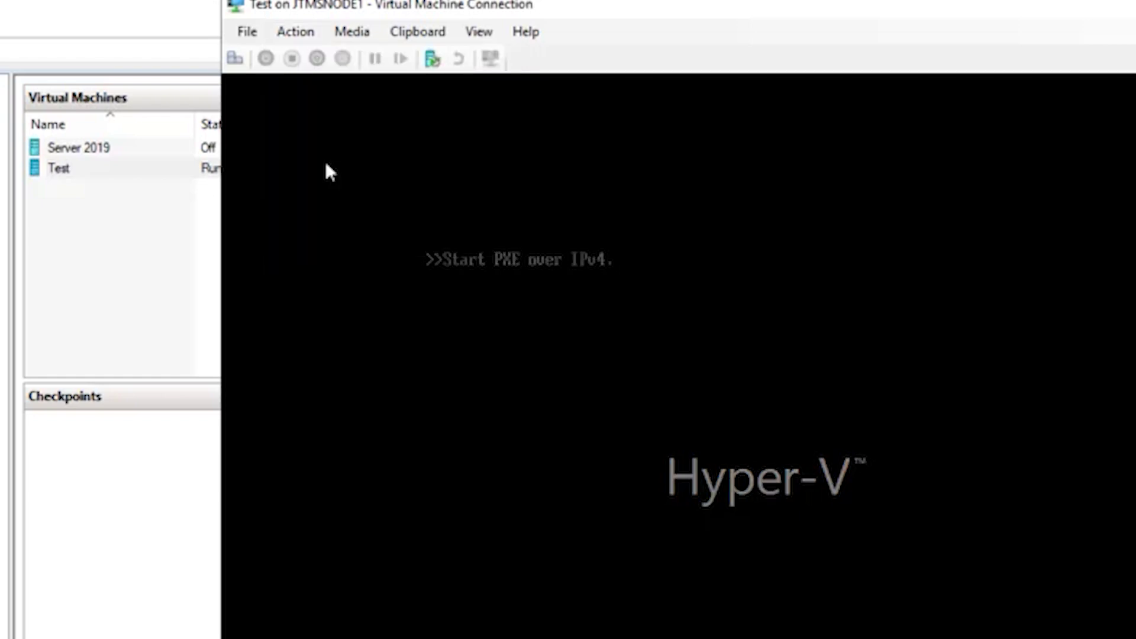
pyautogui.click(299, 30)
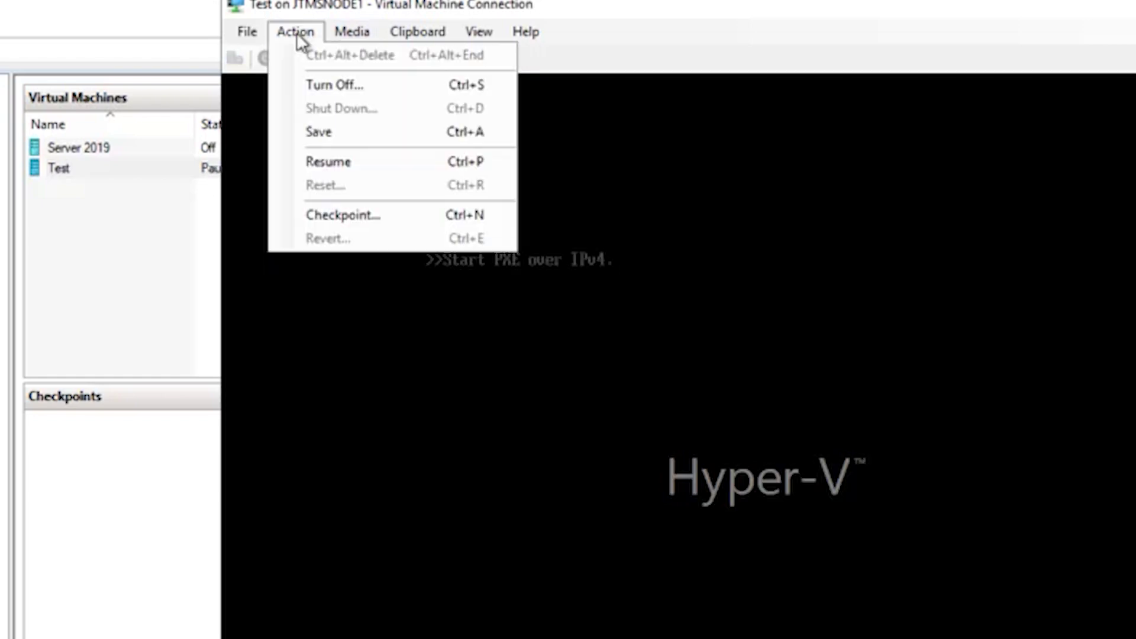
pyautogui.click(335, 161)
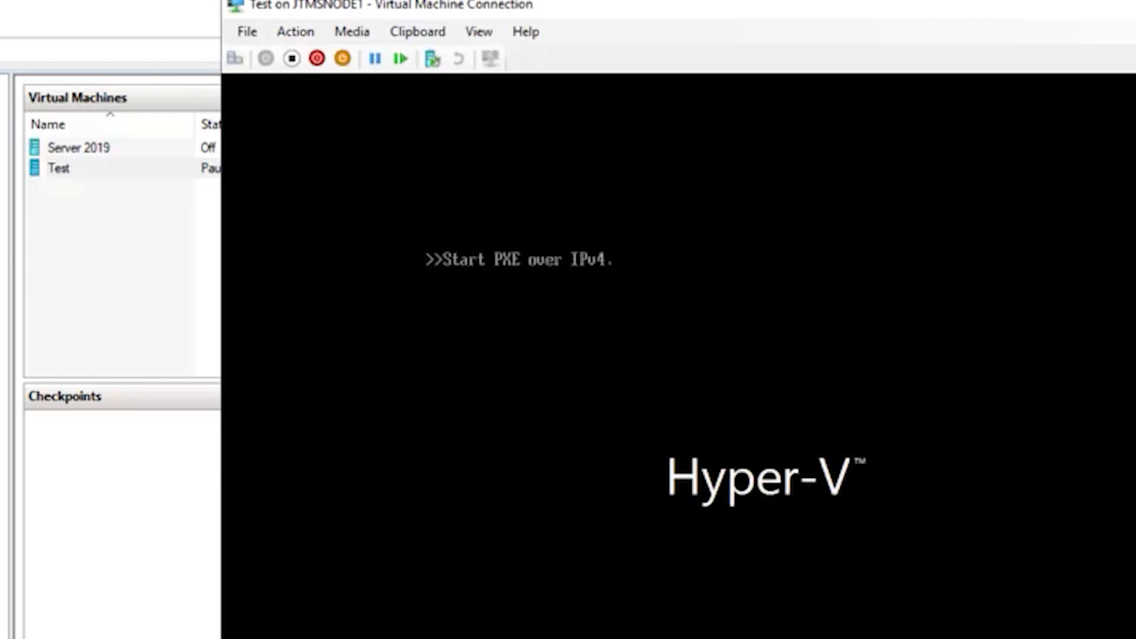
# Step: Turn off the running Test virtual machine and confirm the power-off
pyautogui.click(304, 30)
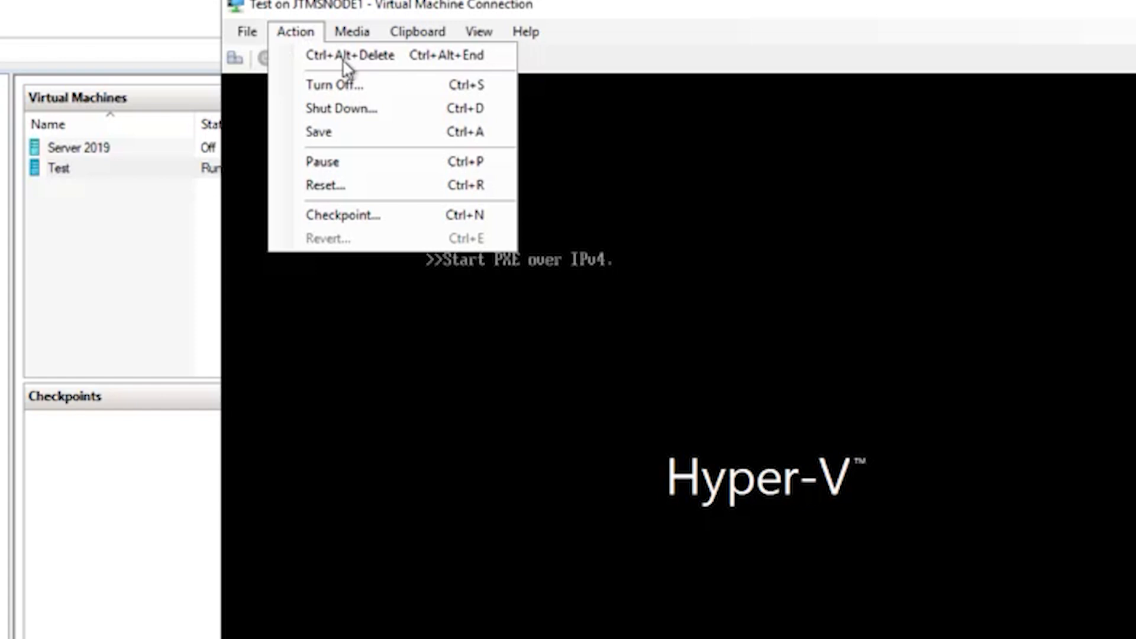
pyautogui.click(337, 85)
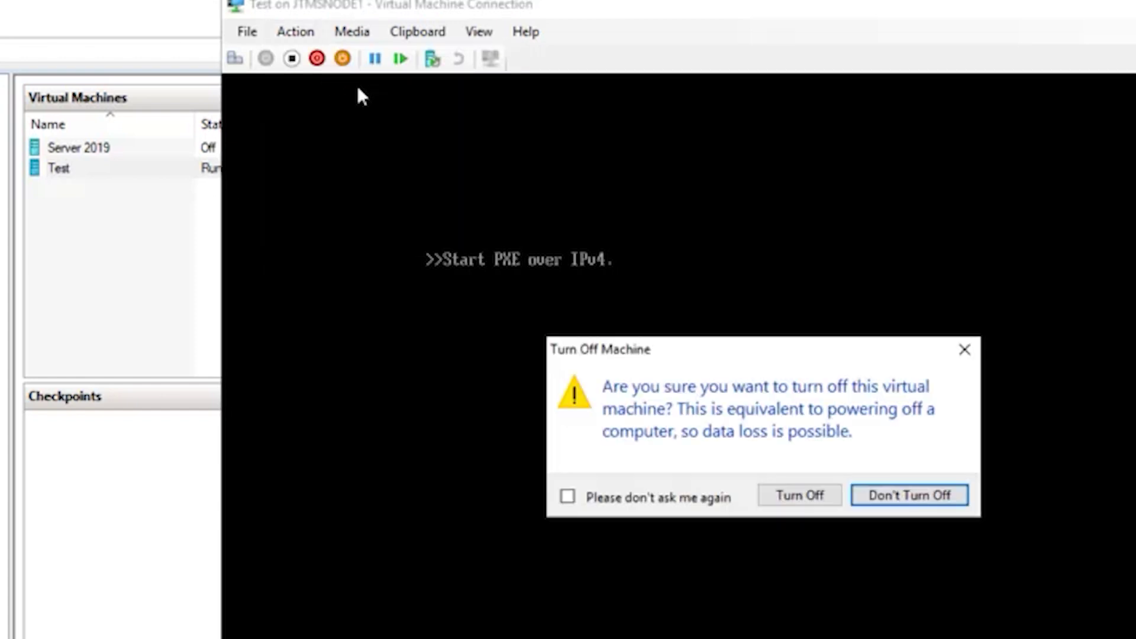
pyautogui.click(821, 495)
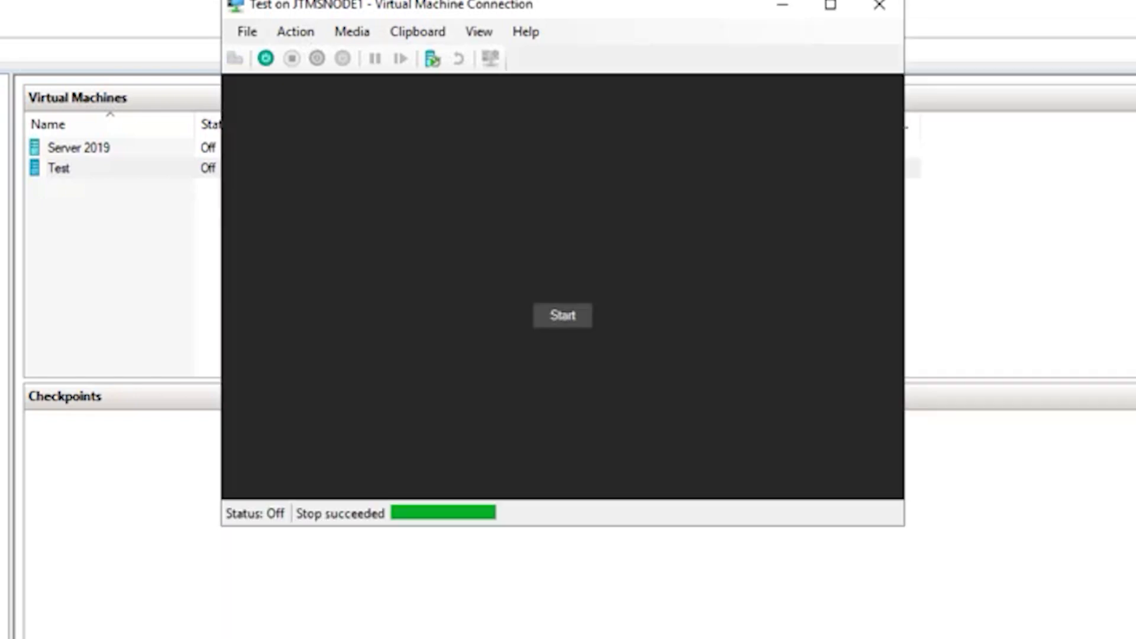
# Step: Take a checkpoint of the turned-off Test virtual machine, keeping the default checkpoint name
pyautogui.click(298, 31)
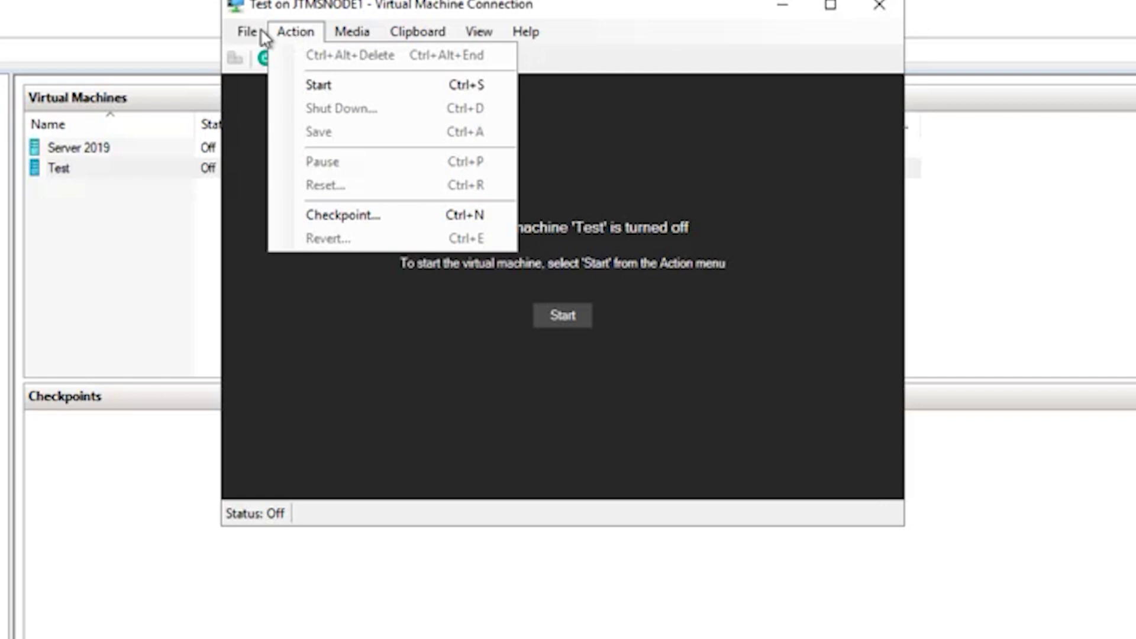
pyautogui.moveTo(261, 27)
pyautogui.click(350, 217)
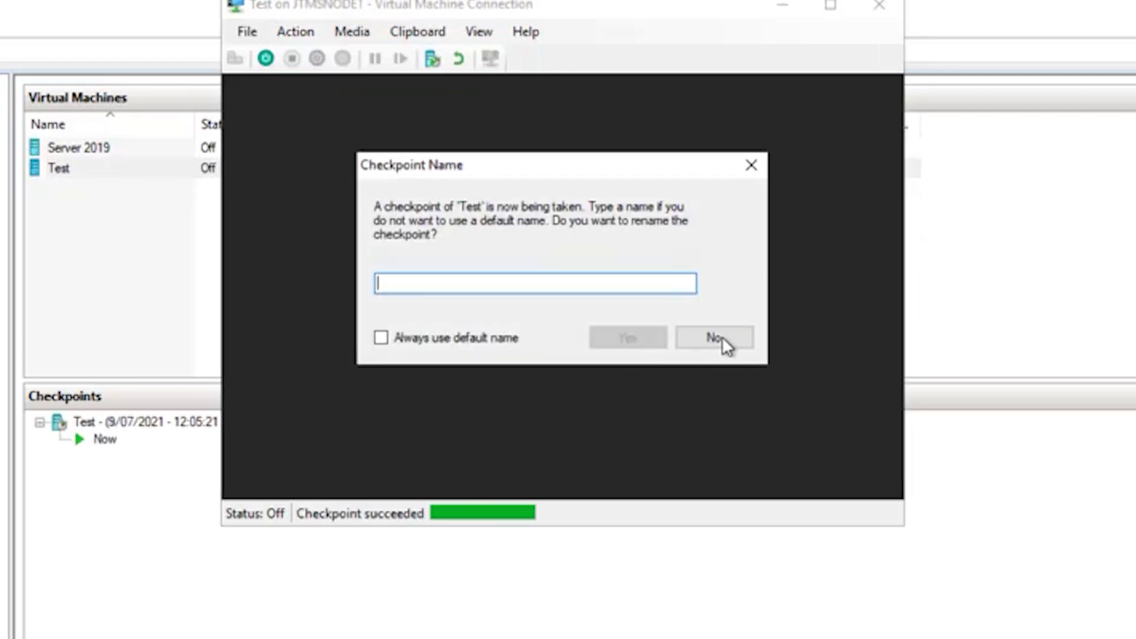
pyautogui.click(752, 166)
# Step: Open the Test virtual machine's settings and review its memory, processor, hard drive and network adapter configuration
pyautogui.click(352, 32)
pyautogui.click(290, 33)
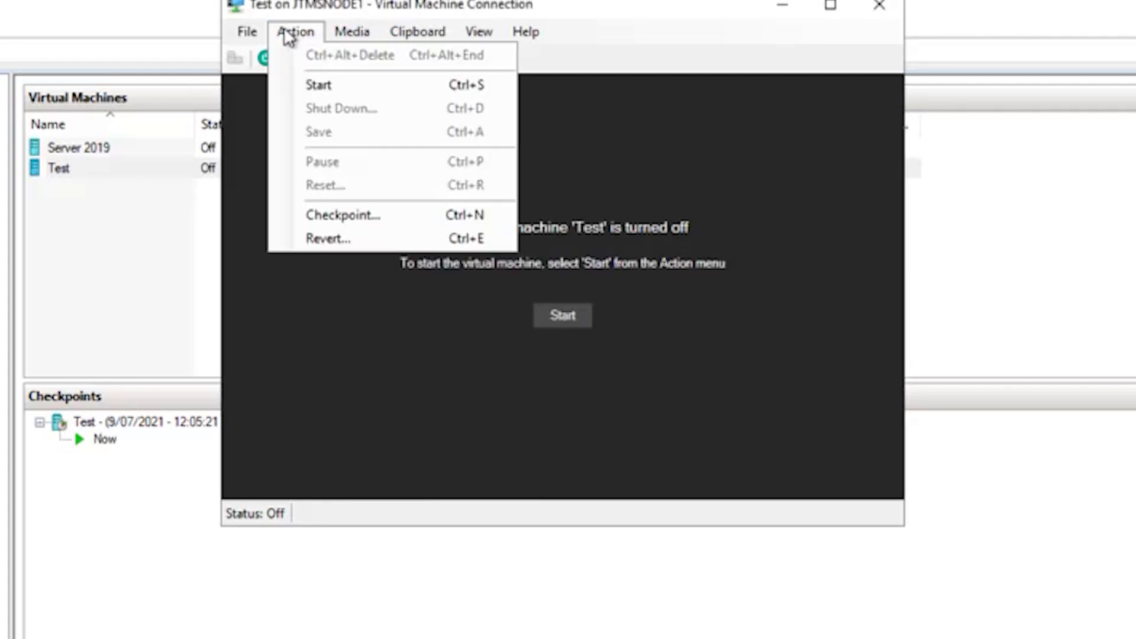
pyautogui.moveTo(248, 34)
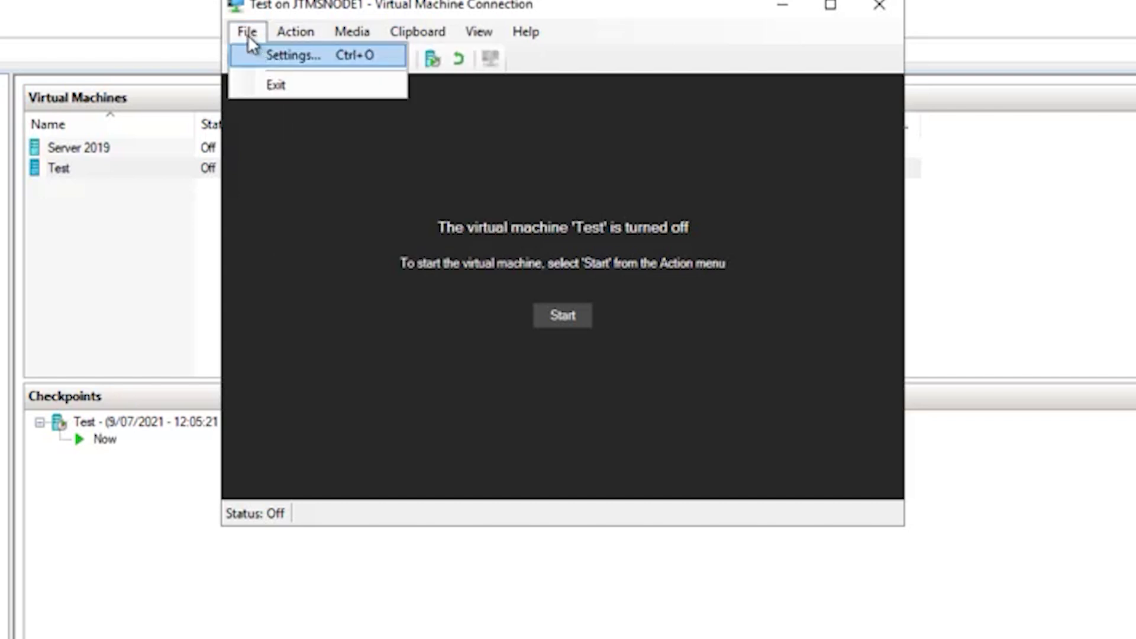
pyautogui.click(282, 54)
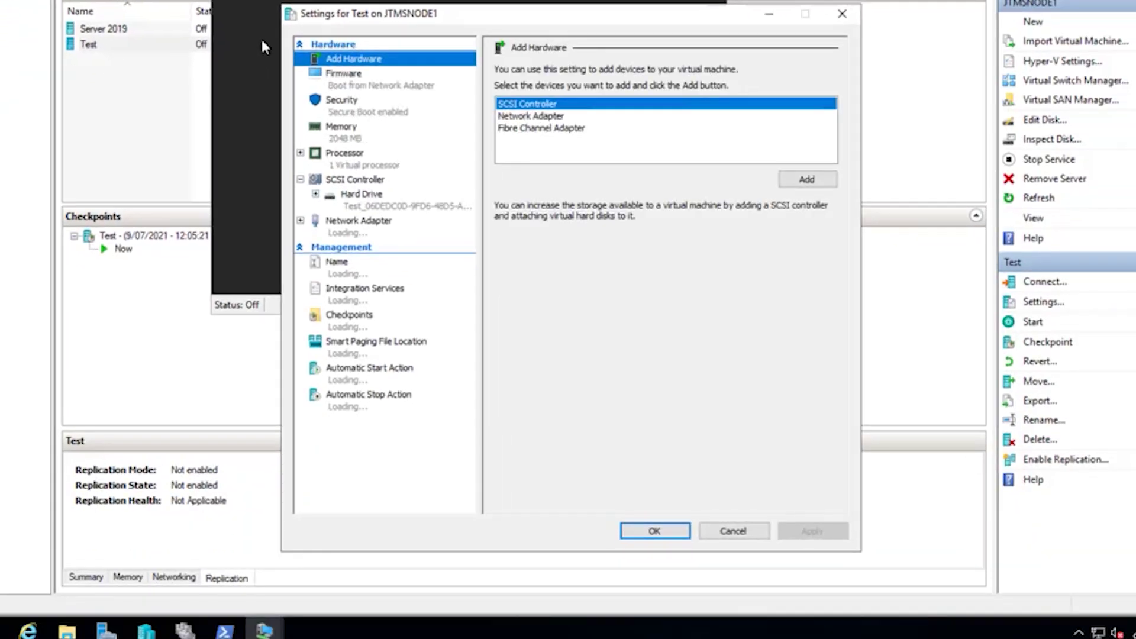
pyautogui.click(347, 136)
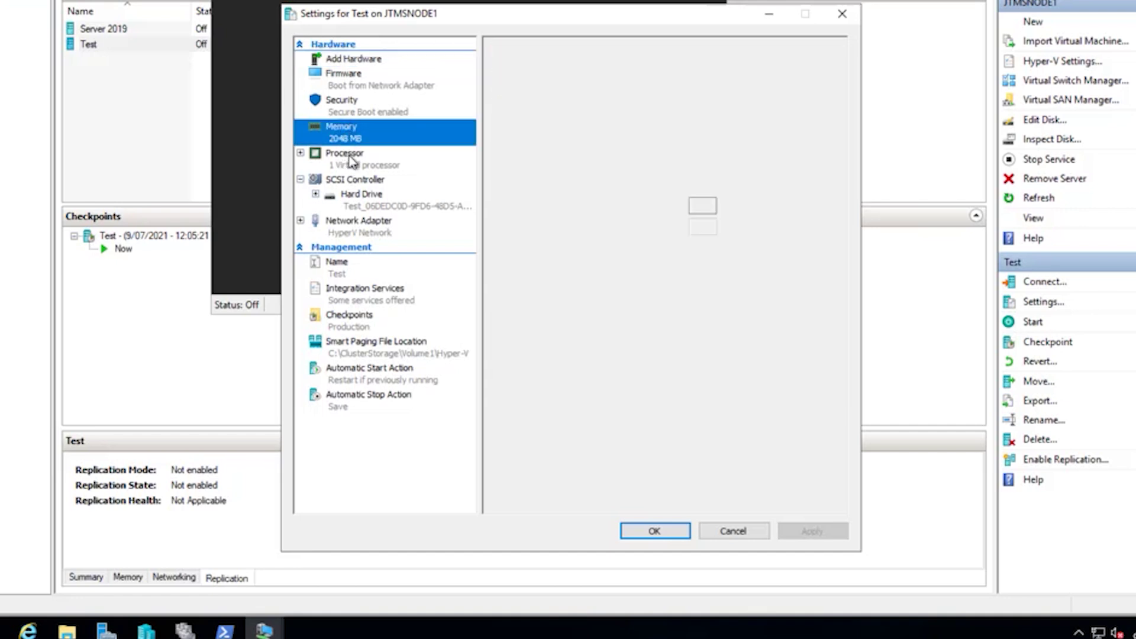
pyautogui.click(353, 160)
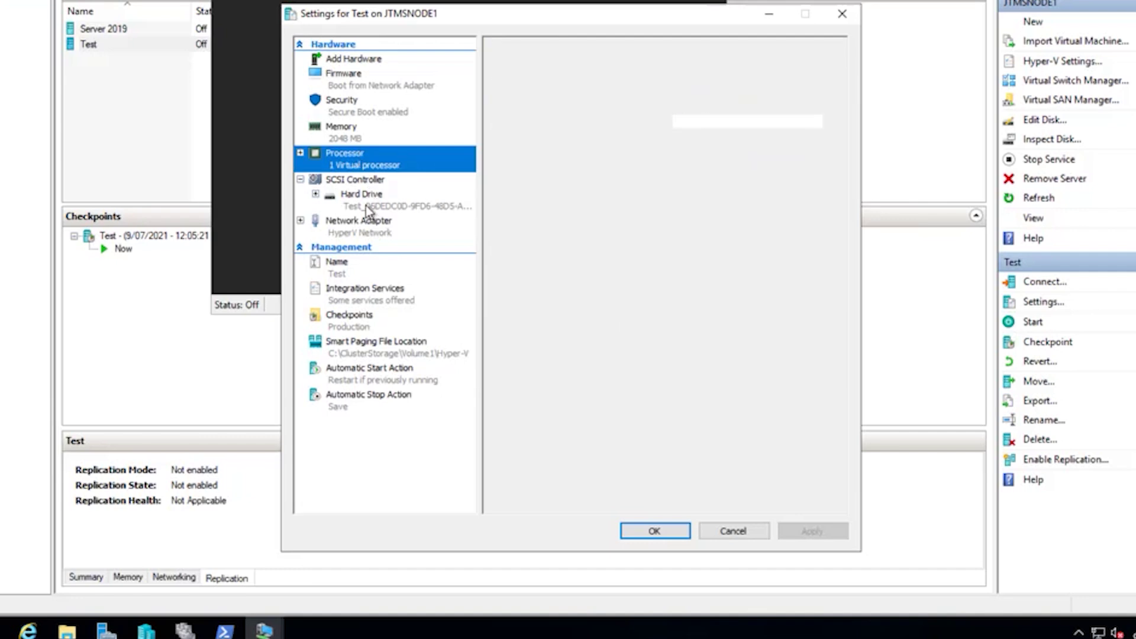
pyautogui.click(366, 206)
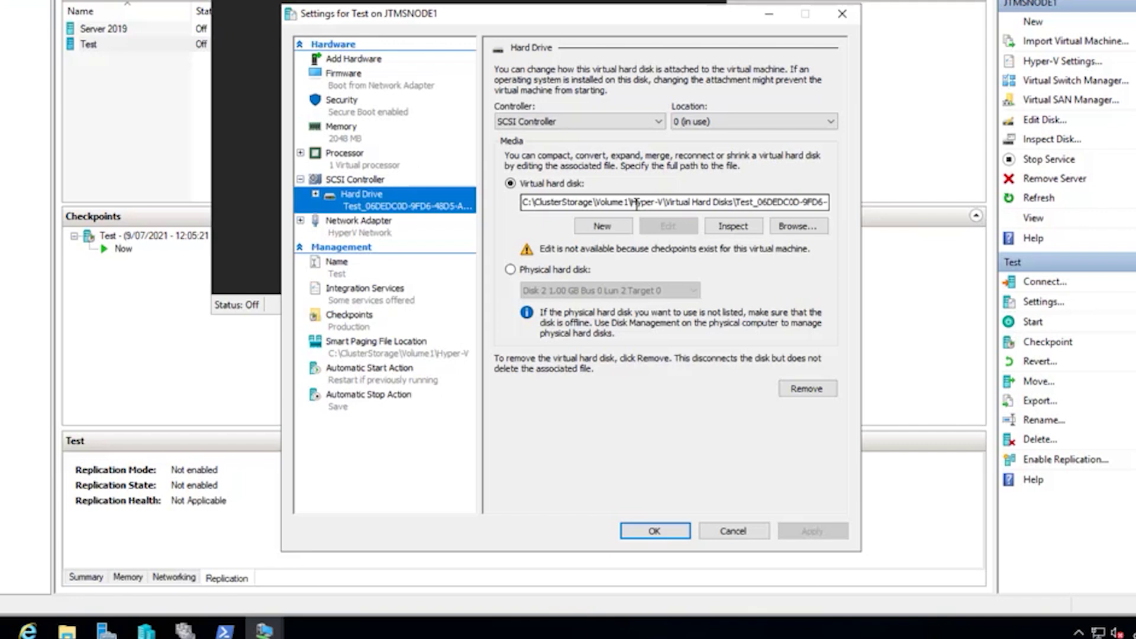
pyautogui.click(360, 235)
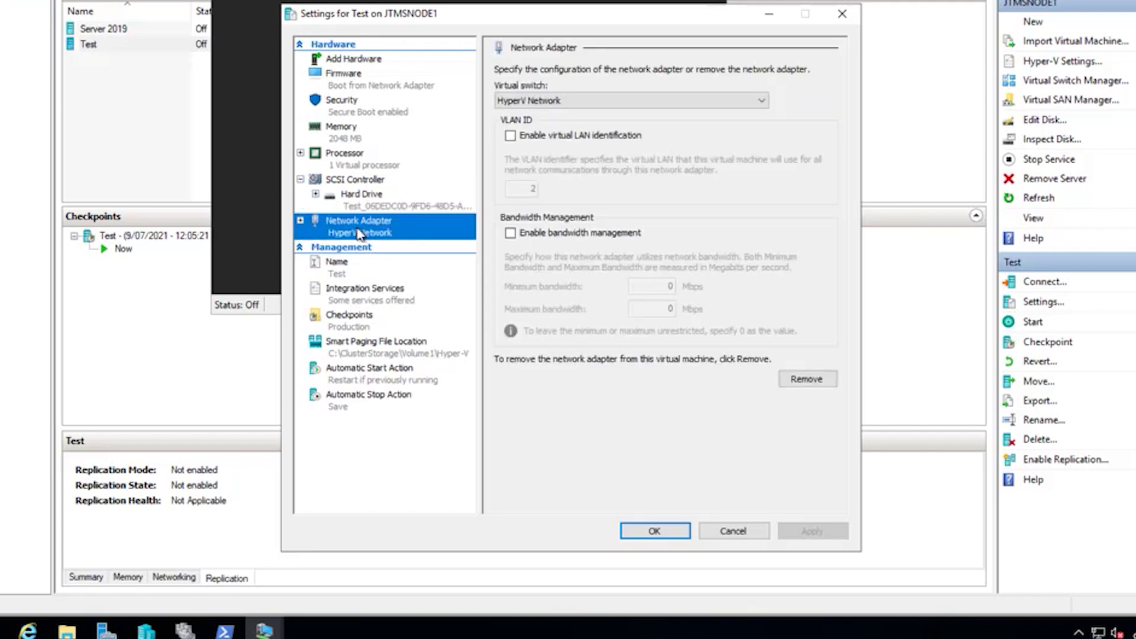
# Step: Review the Test virtual machine's name, checkpoint, smart paging file location and automatic start action settings
pyautogui.click(347, 269)
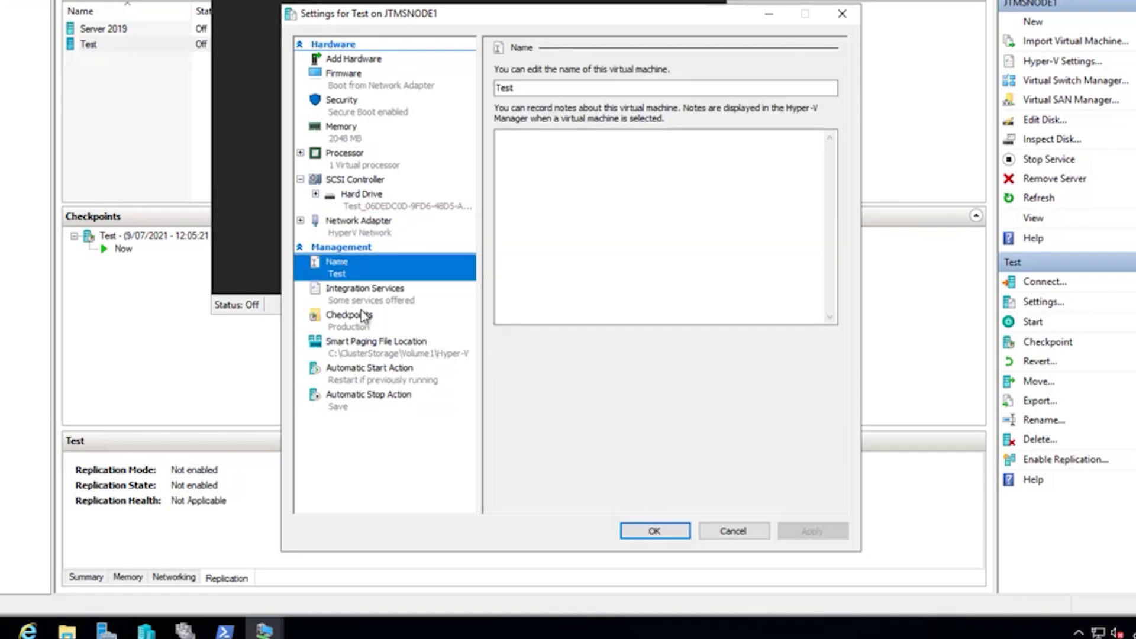
pyautogui.click(378, 323)
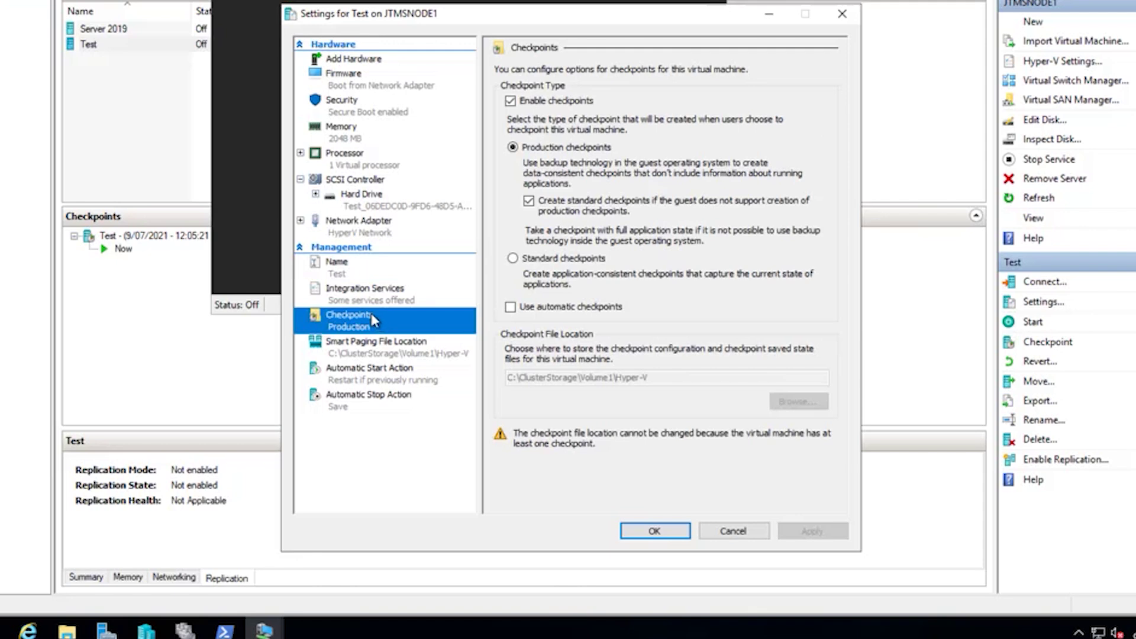
pyautogui.click(371, 352)
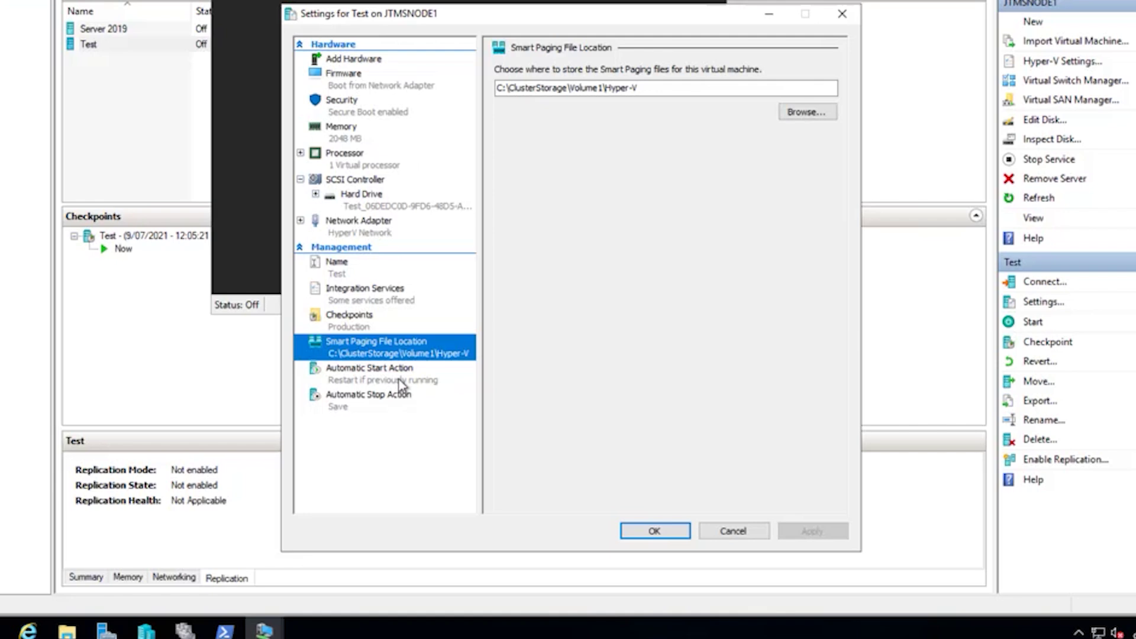
pyautogui.click(377, 382)
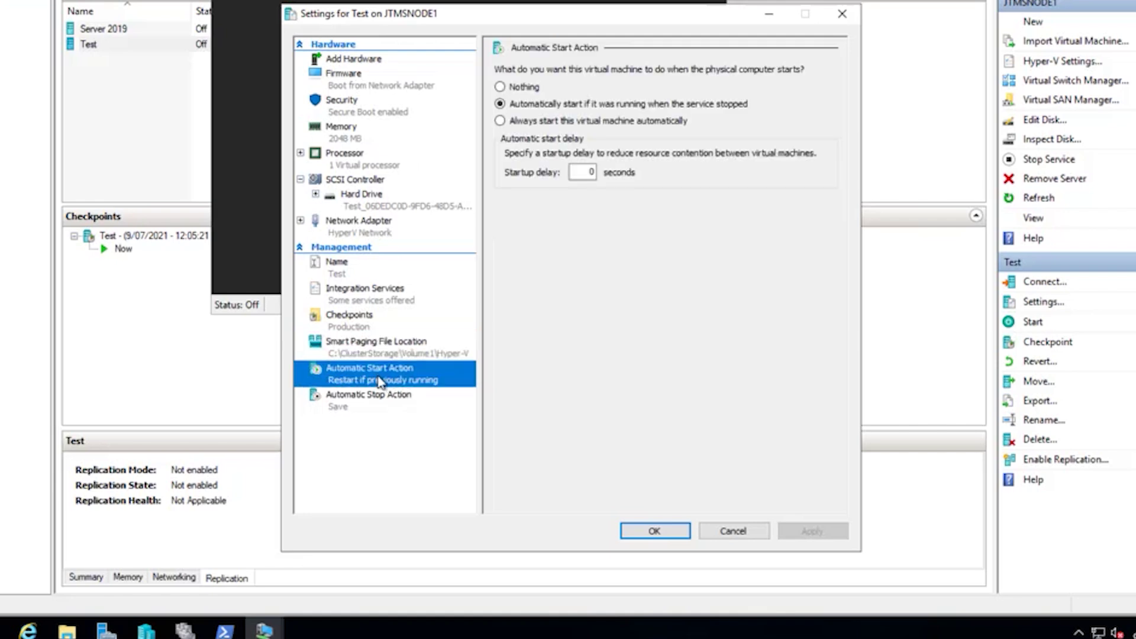